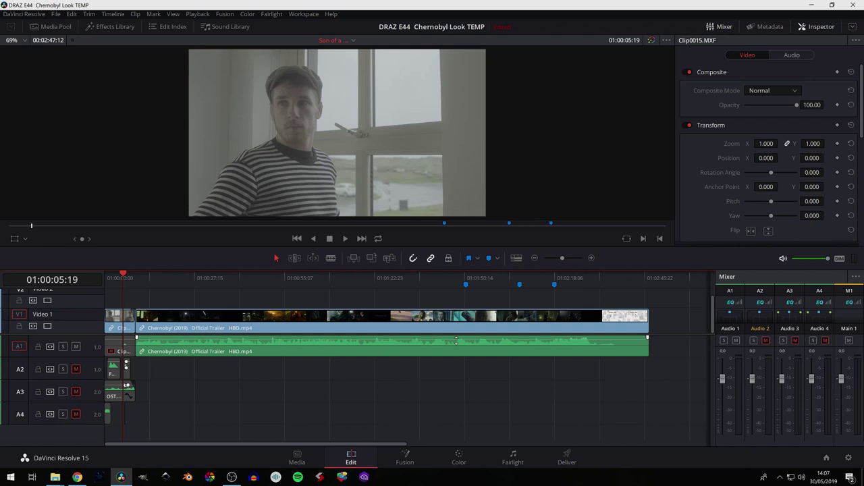
Confirm Chernobyl's 2.00 : 1 aspect ratio on IMDb's Technical Specs page, then return to Resolve
mouse_move(75, 479)
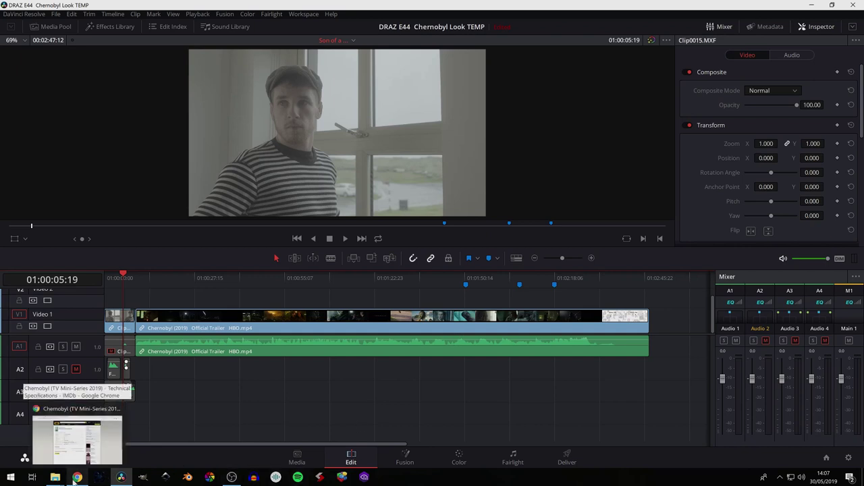
click(75, 478)
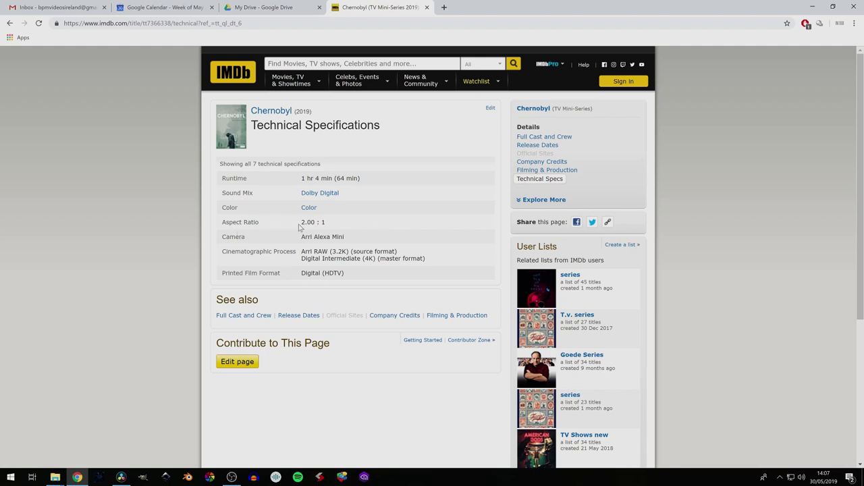
click(121, 477)
click(113, 14)
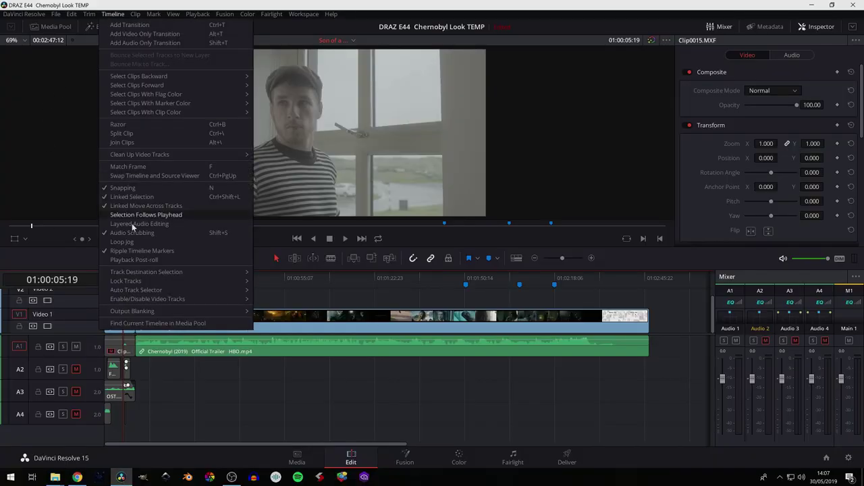
Close the blanking presets without choosing one and set the timeline height to 960
mouse_move(156, 311)
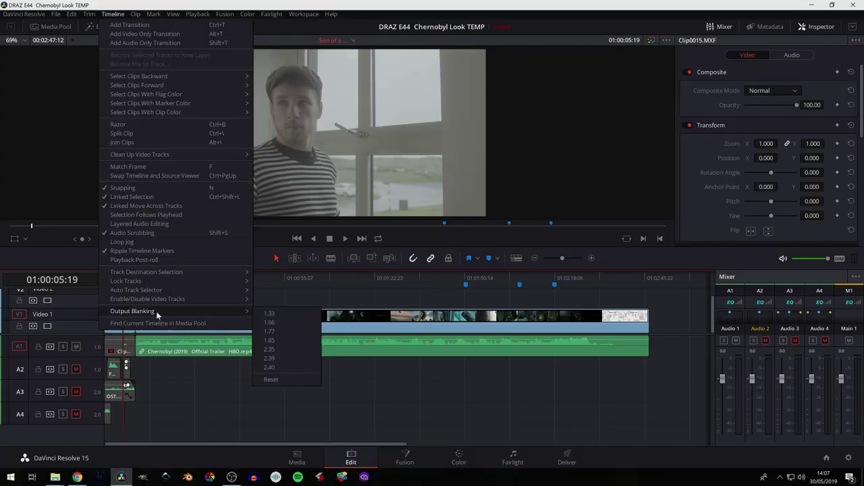
click(214, 404)
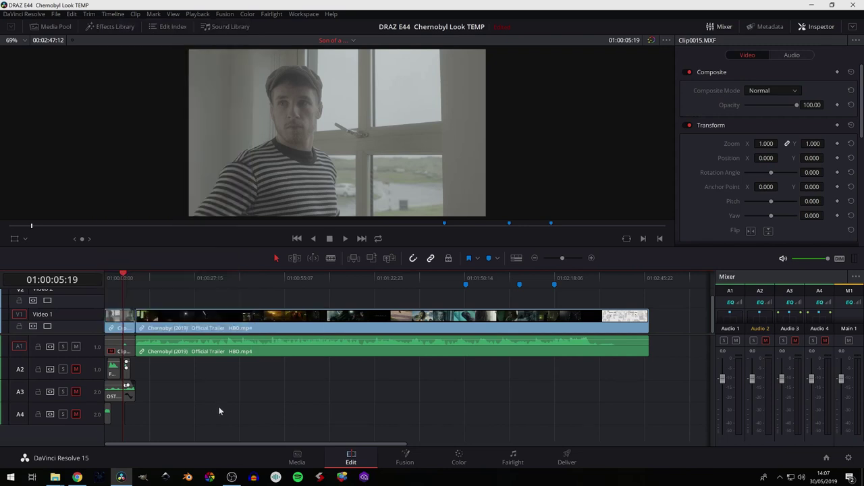
click(849, 460)
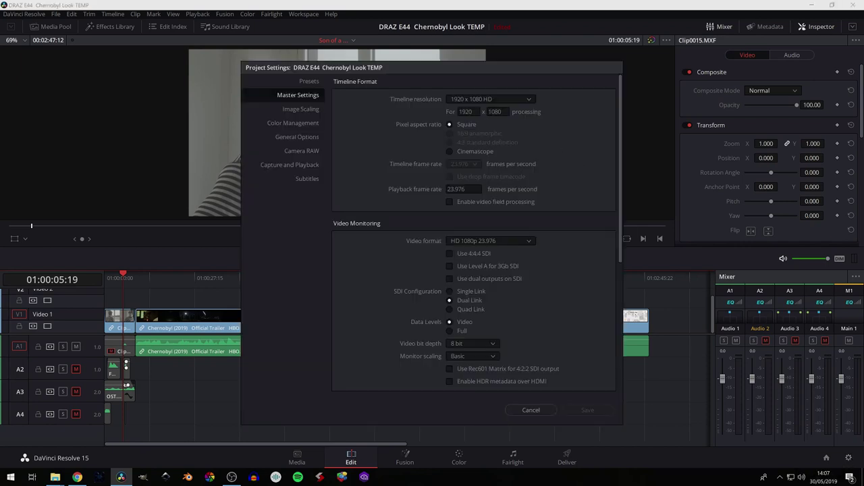
click(493, 111)
text(960)
Set mismatched-resolution scaling to Scale full frame with crop and save the project settings
click(297, 110)
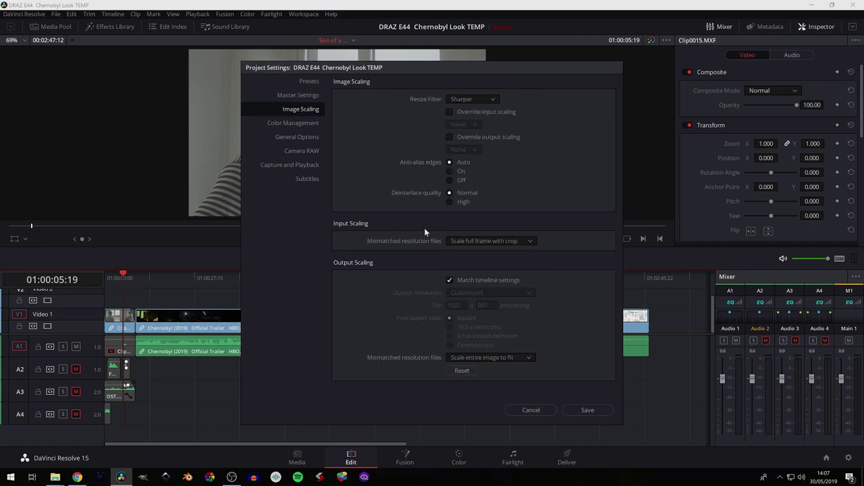
click(455, 243)
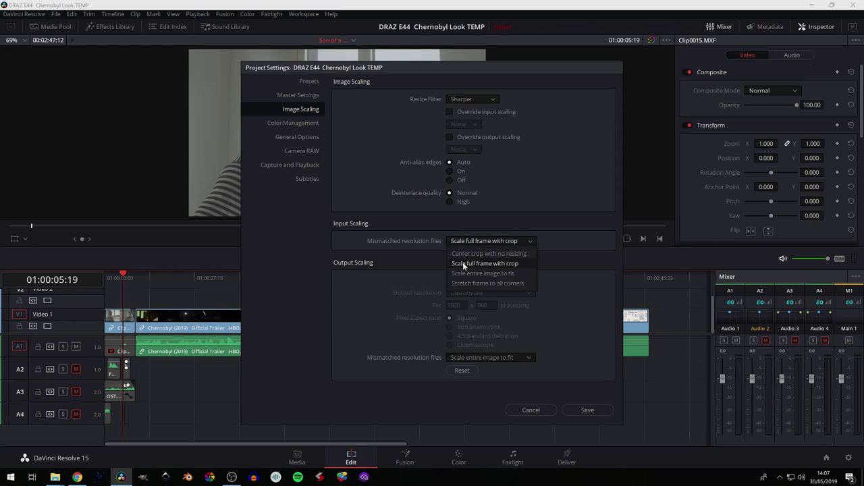
click(488, 262)
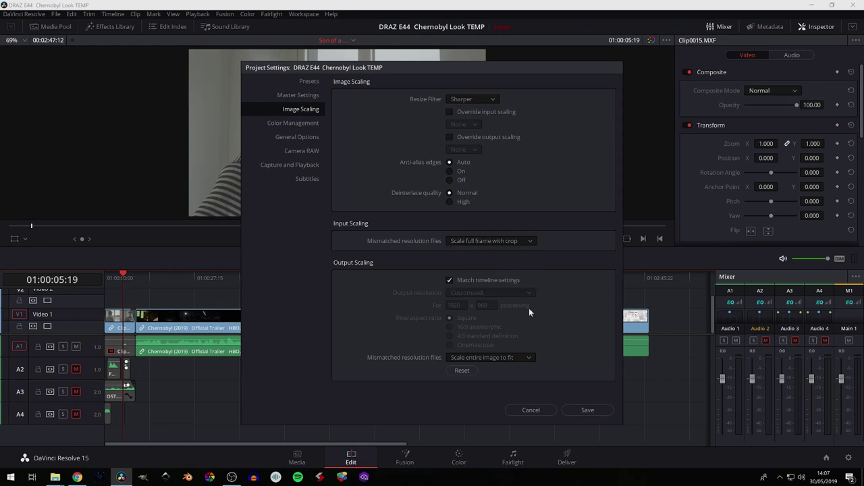
click(588, 410)
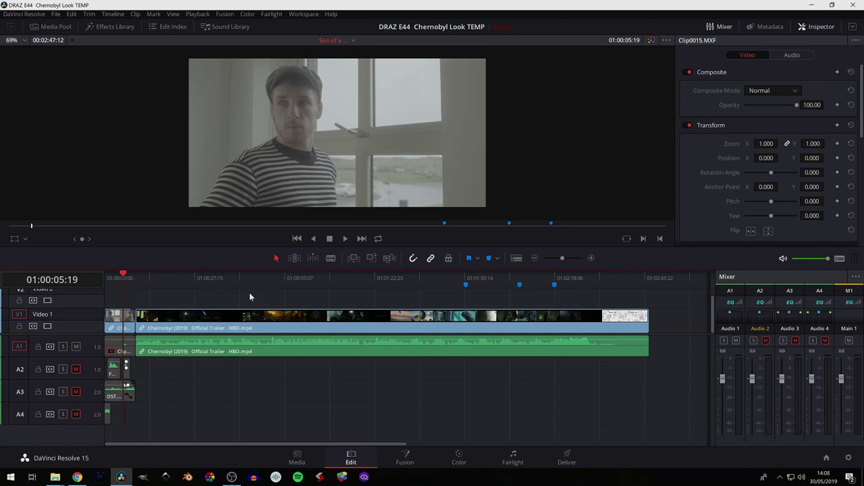
click(459, 458)
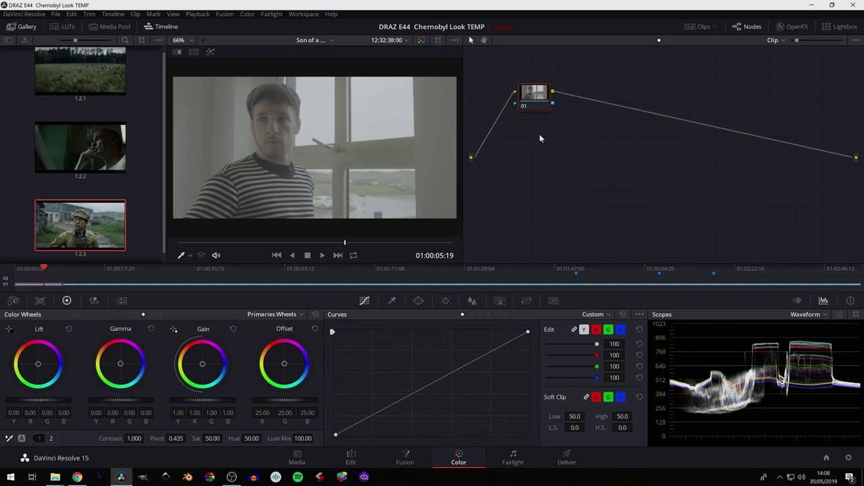
Set the waveform scope to luma (Y) only and open the OpenFX library
click(838, 315)
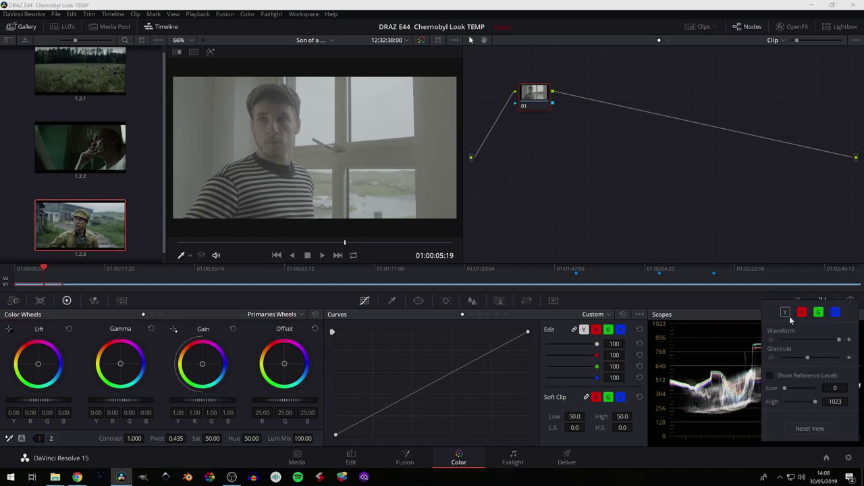
click(785, 312)
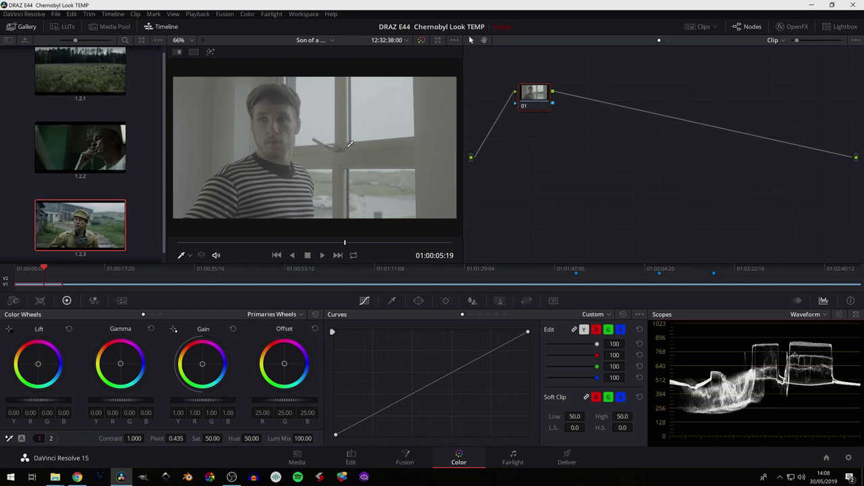
click(787, 28)
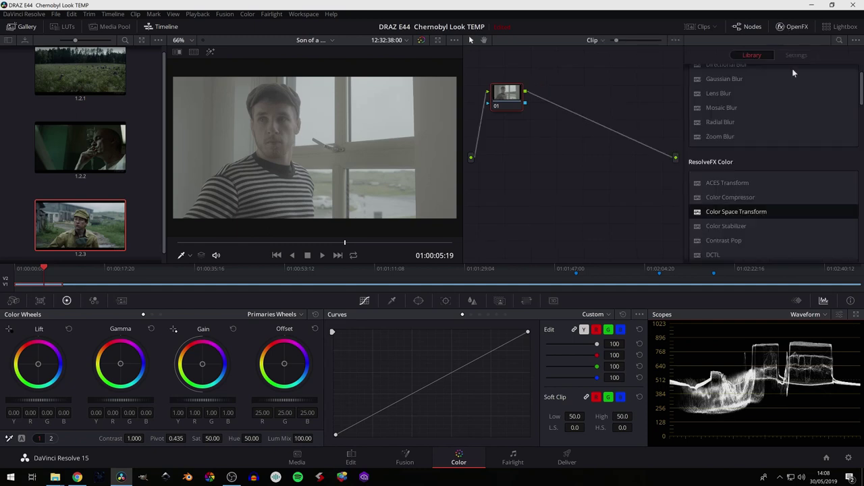
Apply Color Space Transform to node 01 with input Sony S-Gamut3.Cine / S-Log3
drag(751, 212, 510, 96)
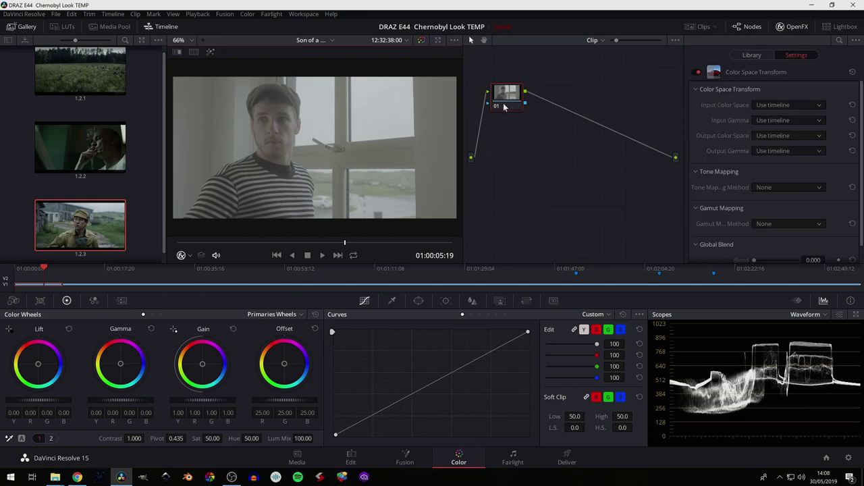
click(793, 27)
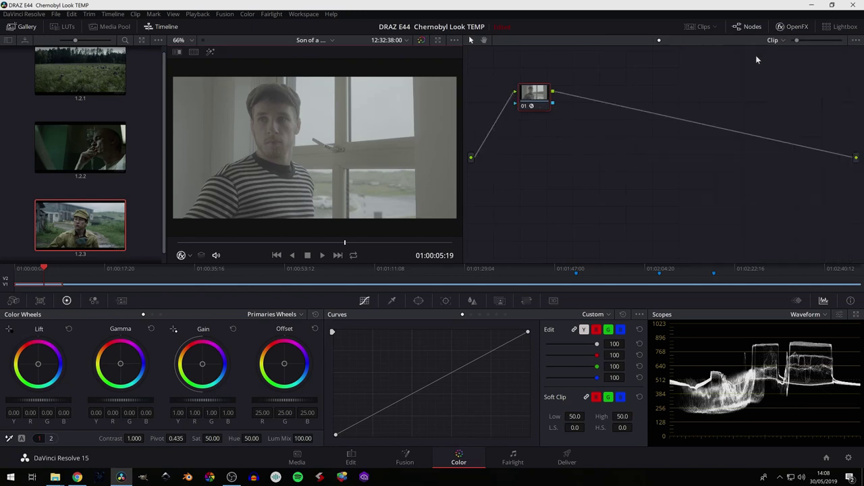
click(791, 27)
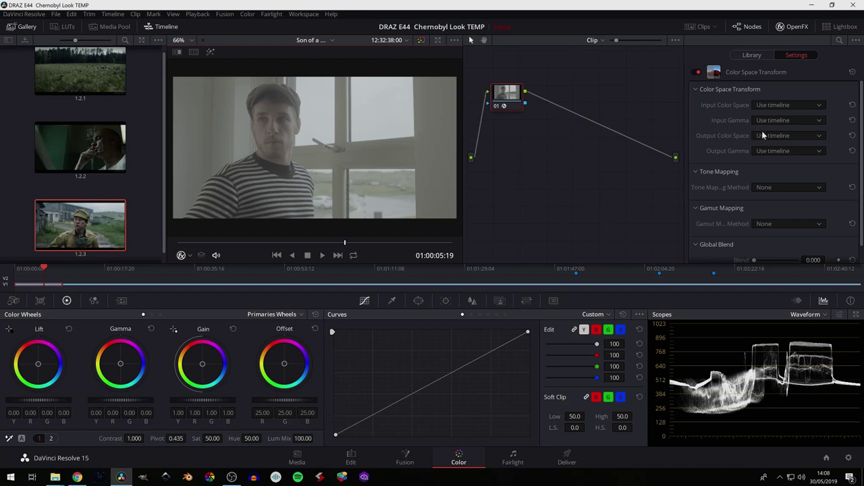
click(770, 104)
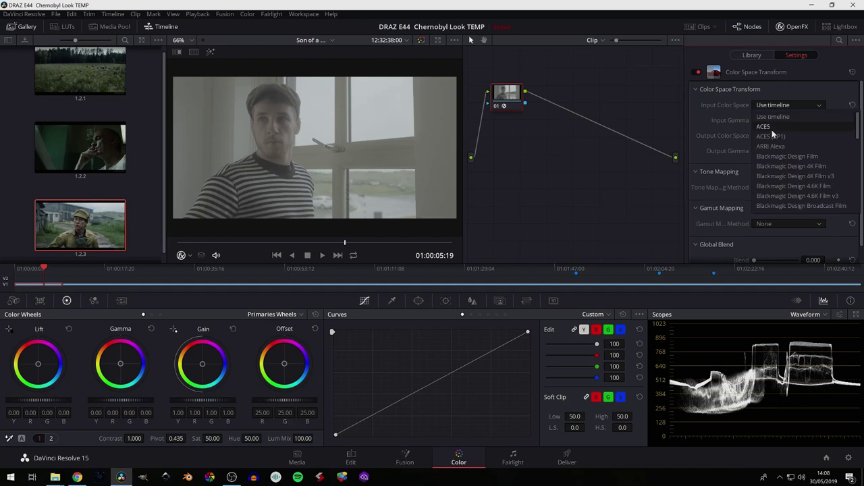
scroll(784, 169, down, 10)
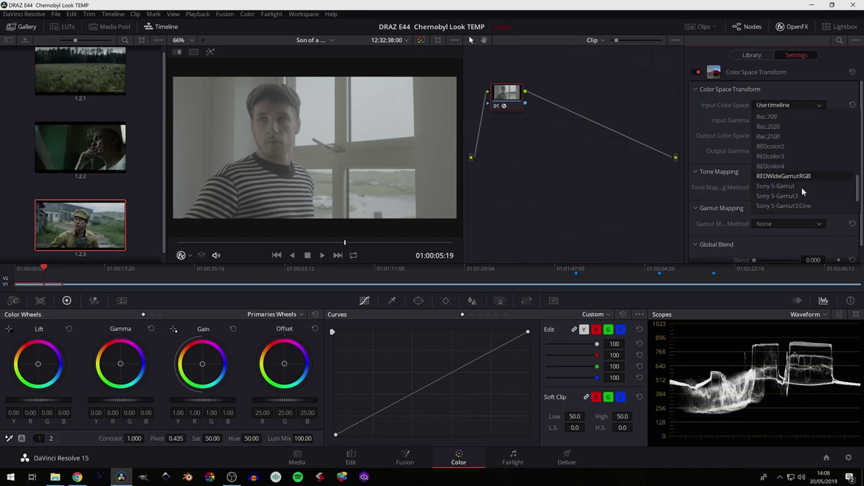
click(800, 186)
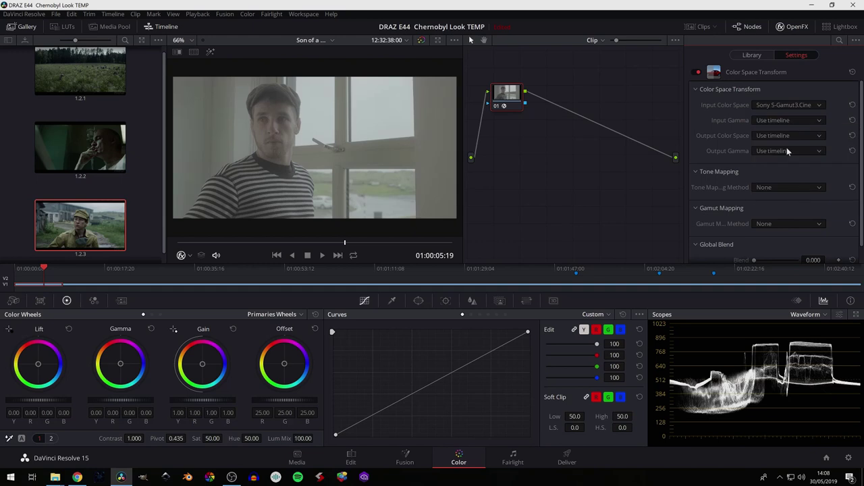
click(778, 120)
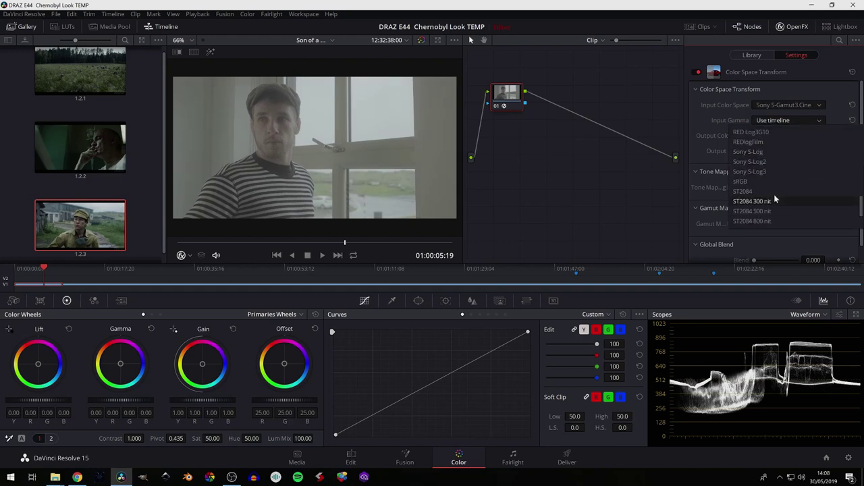
click(762, 173)
Set the transform's output to Rec.709 / Rec.709 with Simple tone mapping
click(773, 135)
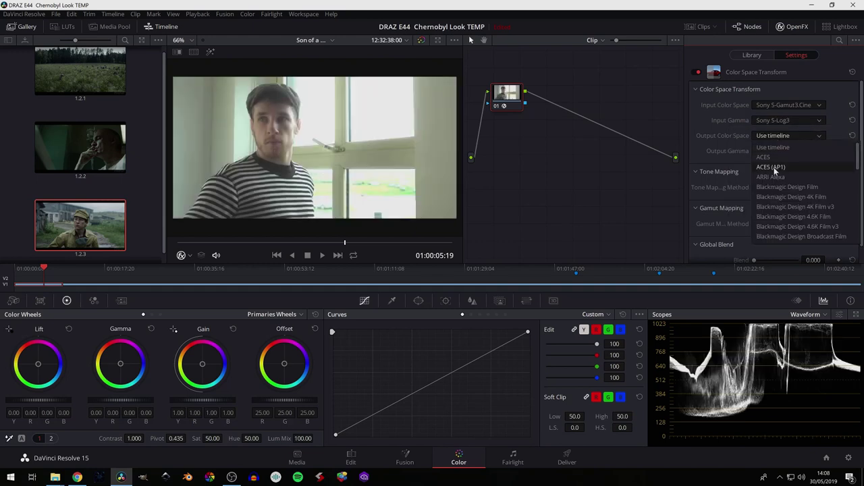
scroll(780, 182, down, 5)
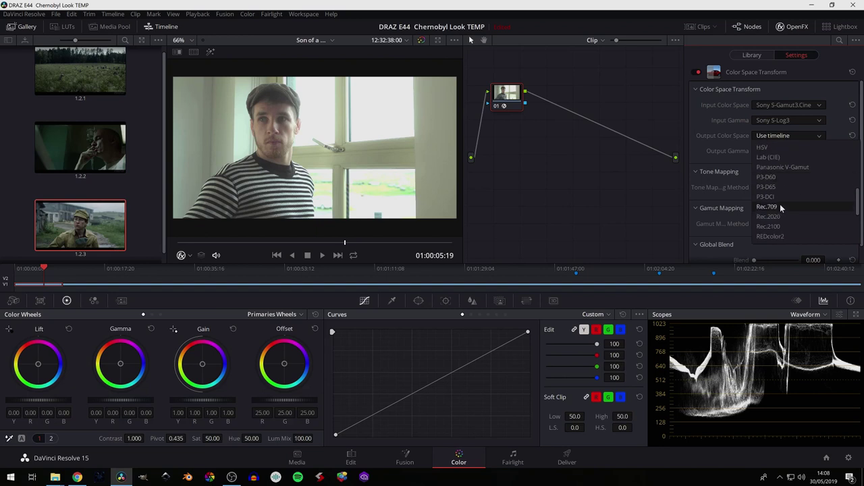
click(777, 203)
click(774, 152)
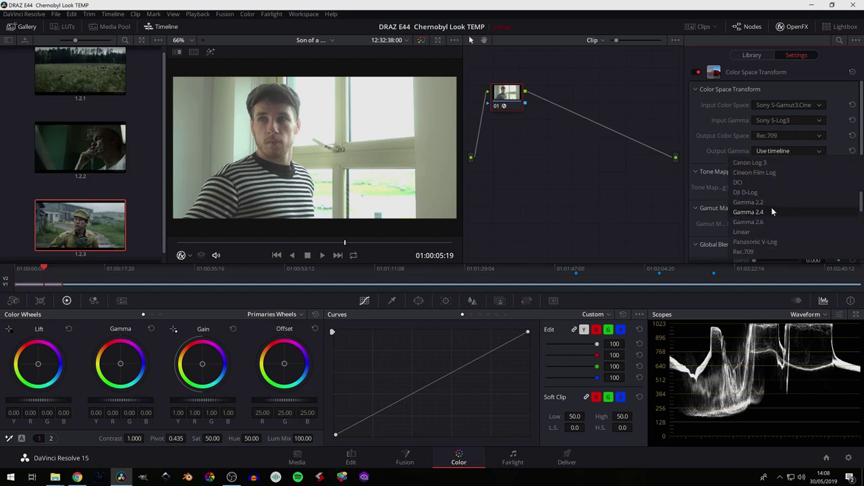
scroll(769, 208, down, 4)
click(757, 241)
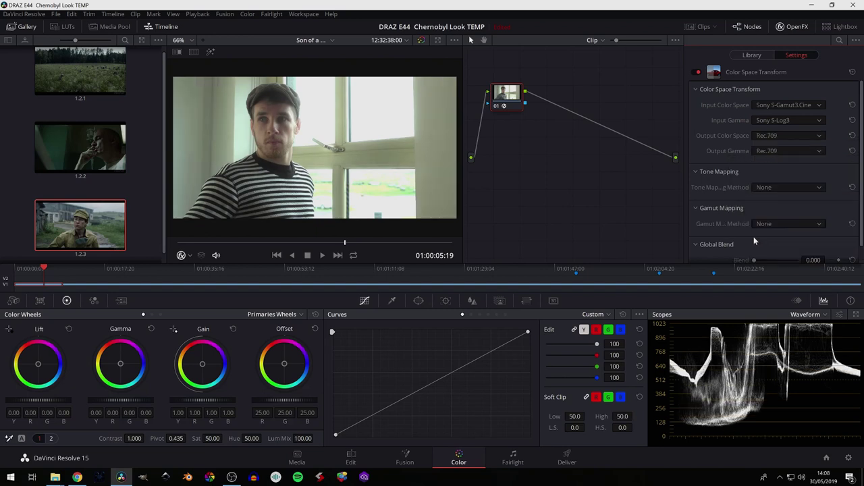
click(776, 188)
click(776, 204)
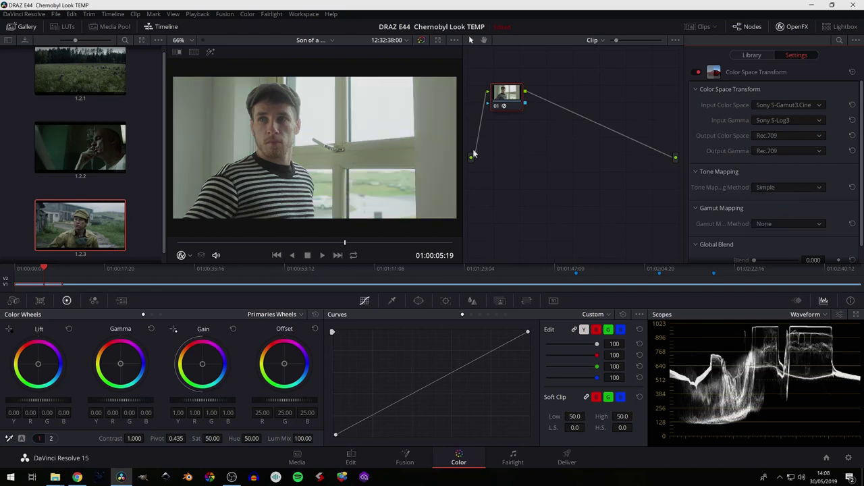
Add serial node 02 and lower its master Offset to about 12.65
click(794, 28)
key(alt+s)
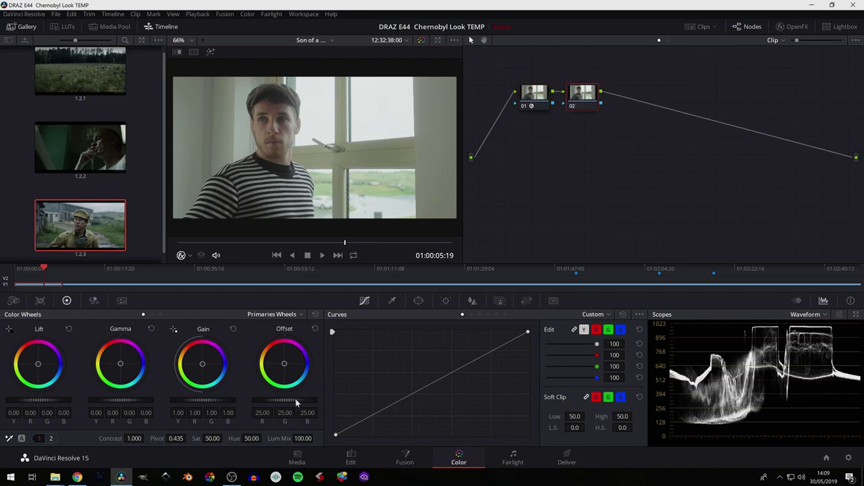
mouse_move(295, 398)
mouse_down()
mouse_move(277, 399)
mouse_move(318, 399)
mouse_move(297, 404)
mouse_up()
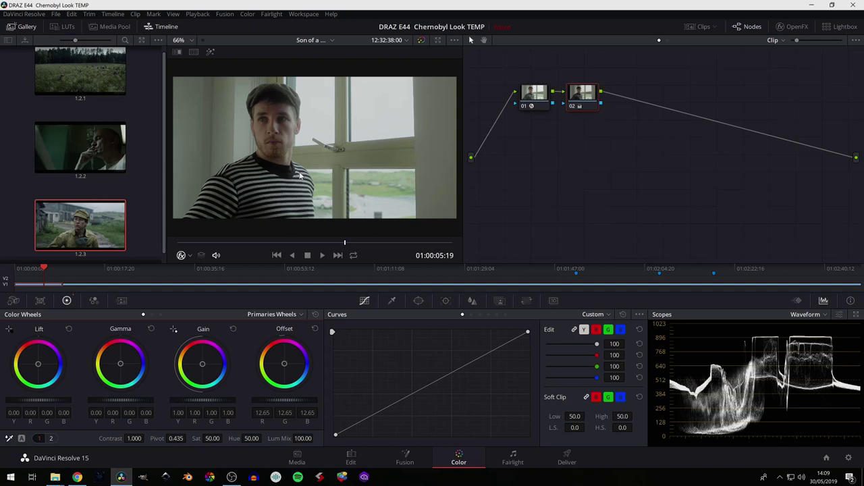
Switch the scope to Vectorscope from the field shot, then return to the striped-shirt shot
click(579, 269)
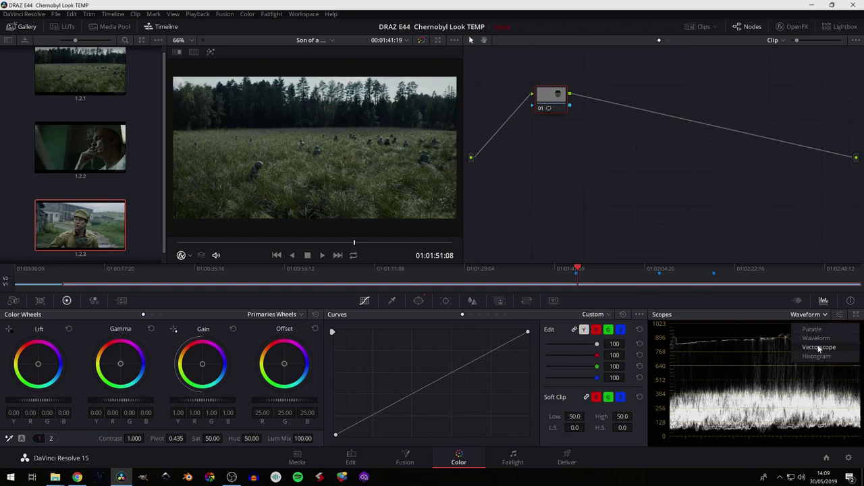
click(819, 349)
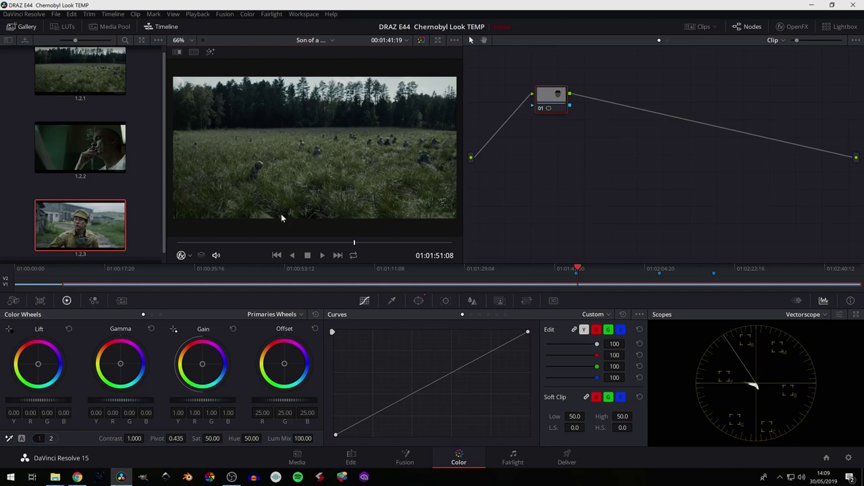
click(37, 269)
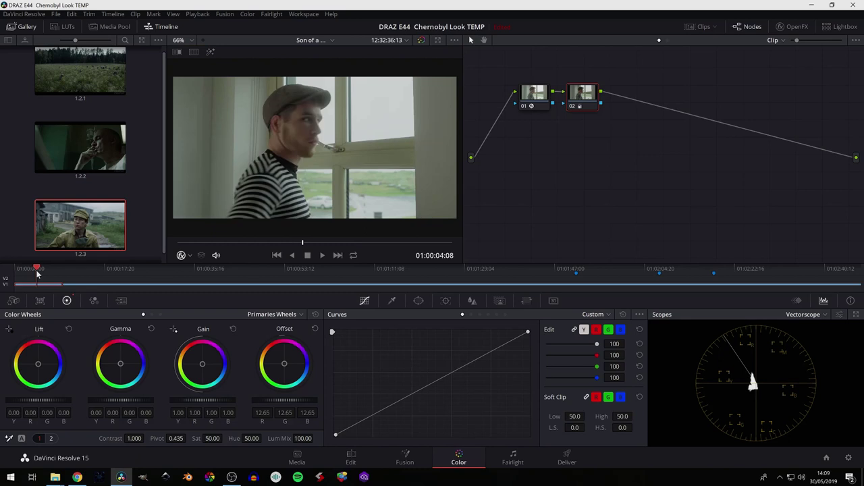
Add serial node 03 and a parallel node with saturation set to 0
drag(37, 273, 41, 272)
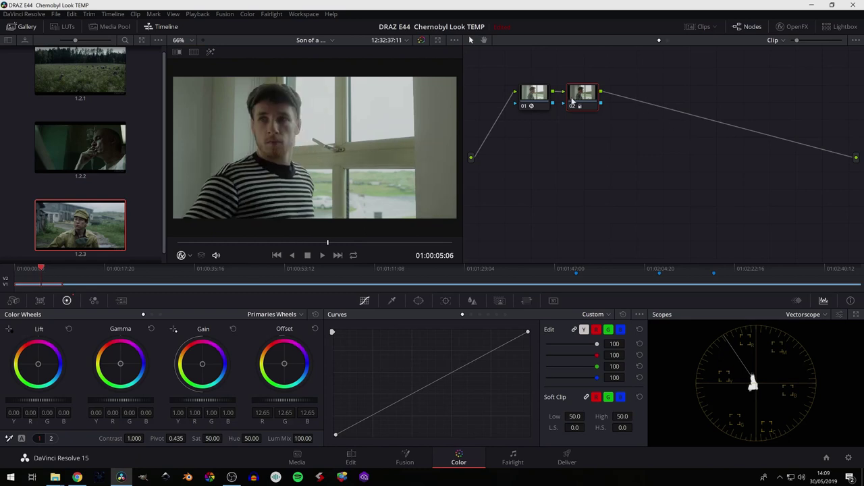
key(alt+s)
key(alt+p)
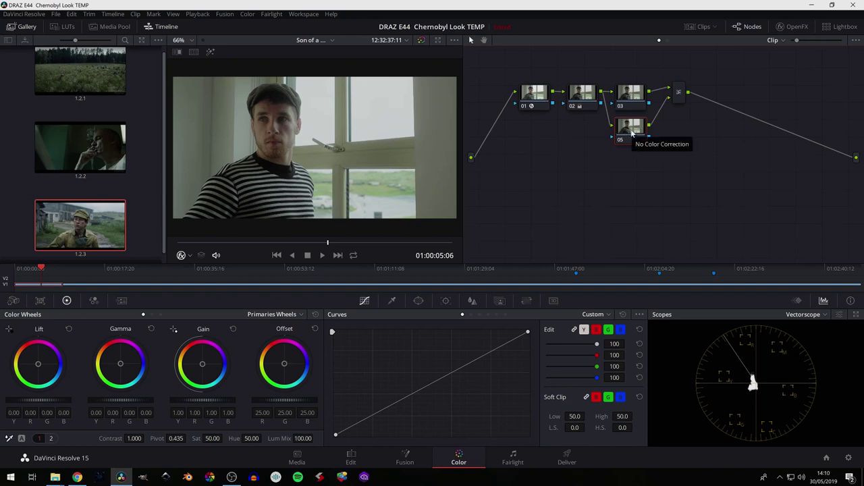
drag(222, 438, 215, 436)
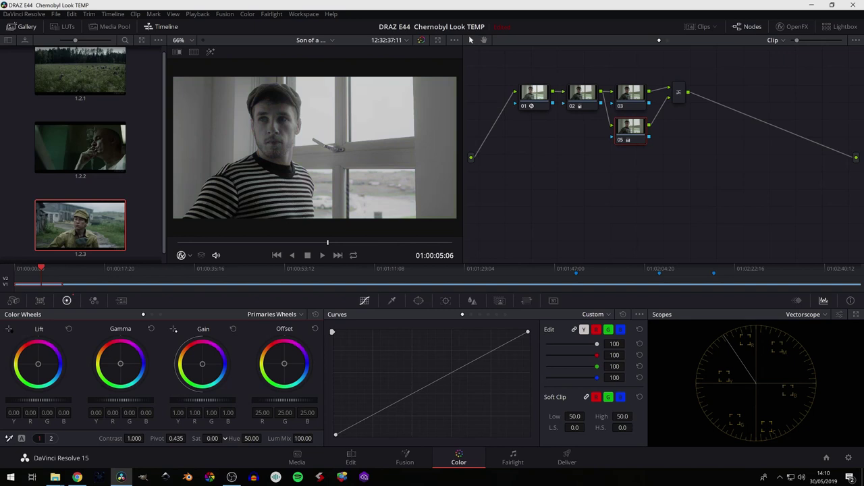
Give the parallel mixer node a new composite blend mode and reposition it
click(680, 92)
right_click(681, 94)
mouse_move(718, 151)
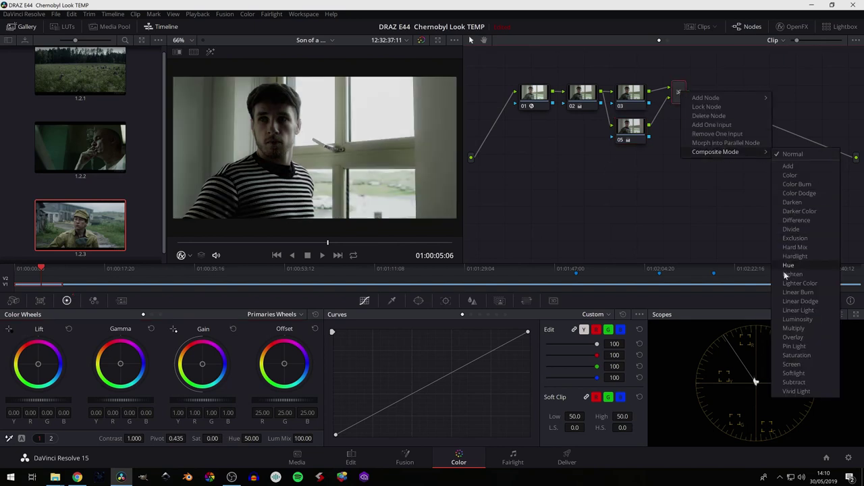
click(794, 337)
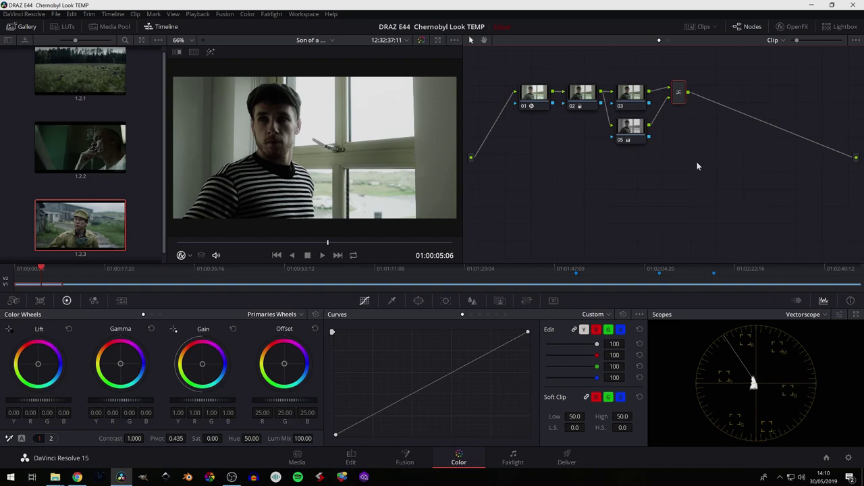
drag(682, 96, 679, 99)
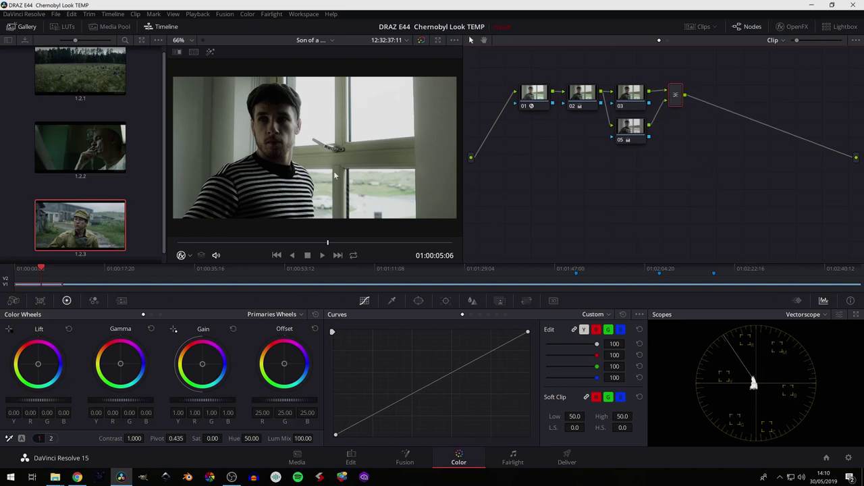
Switch the scope back to Waveform and shift the mixer node slightly left
click(798, 316)
click(812, 338)
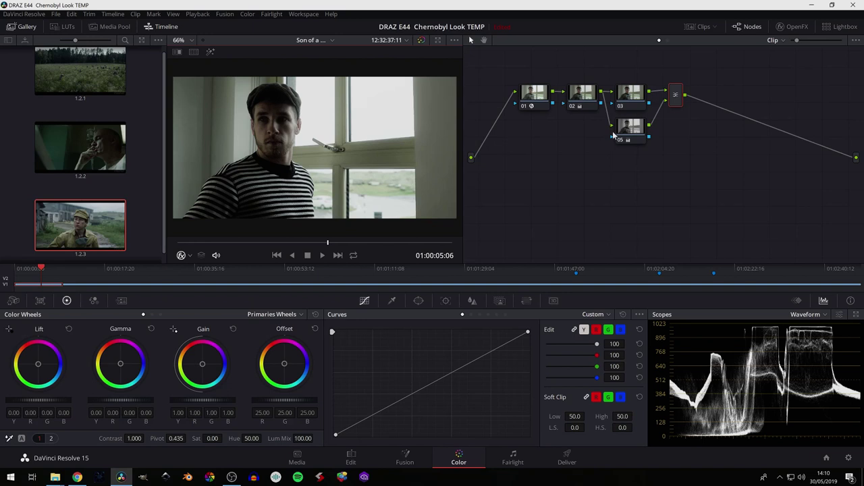
drag(675, 103, 669, 103)
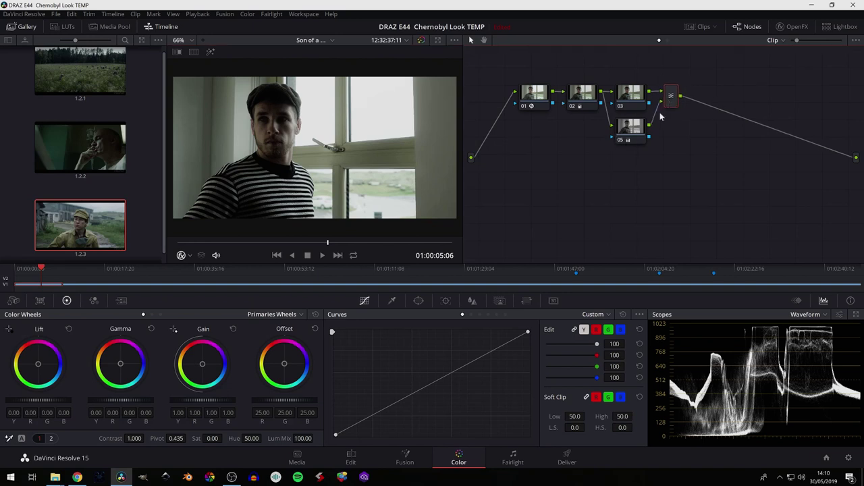
click(579, 100)
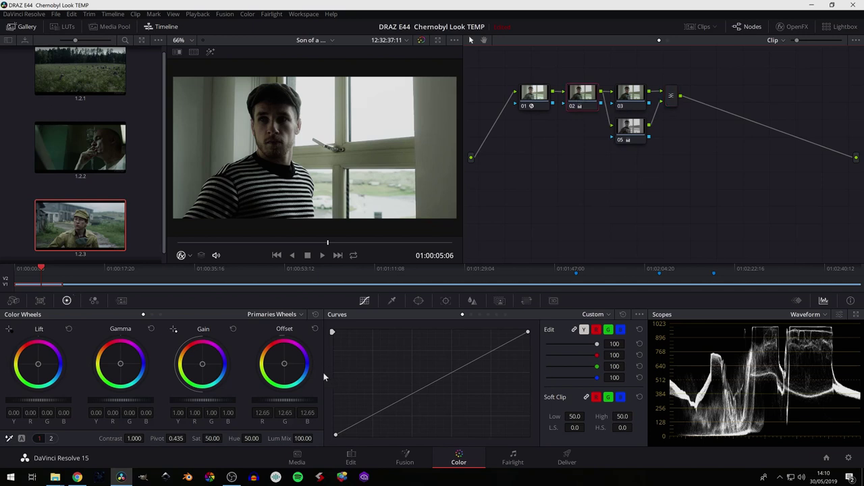
Raise node 02's Offset to 21.25, lower the curve's white point and nudge its black point
drag(274, 403, 308, 403)
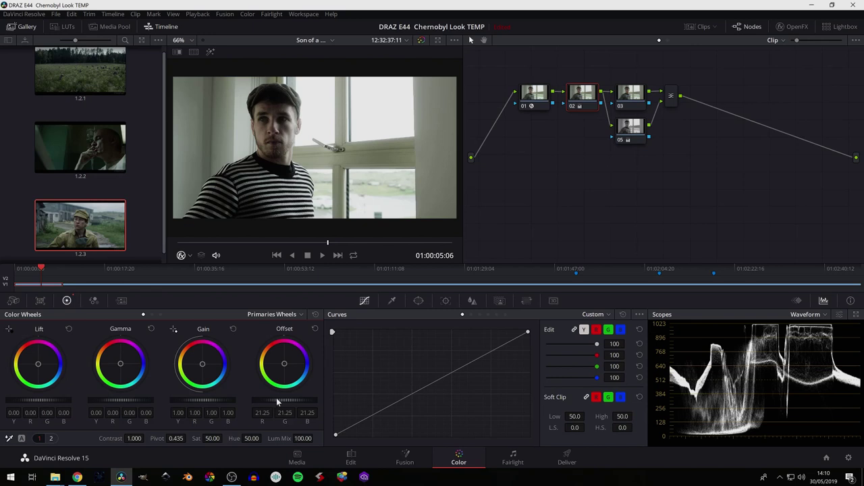
drag(526, 334, 538, 352)
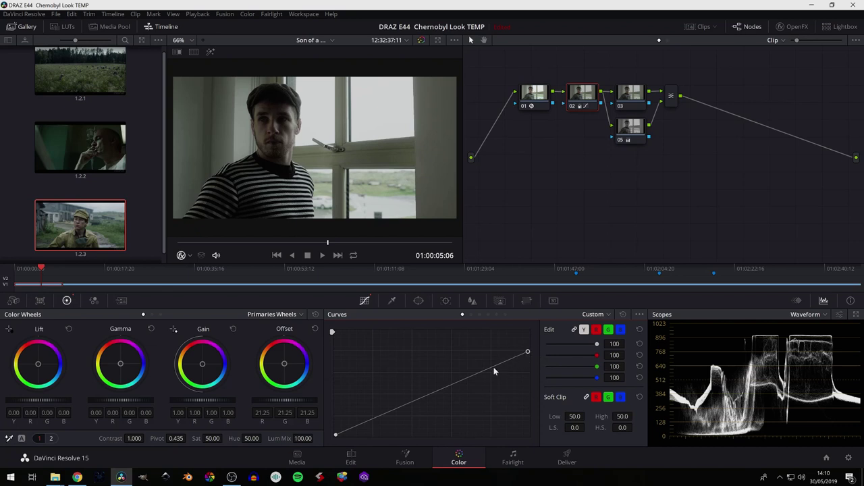
drag(336, 436, 331, 439)
Preview the field, smoking-man and soldier reference shots, then go back to the striped-shirt shot
click(576, 269)
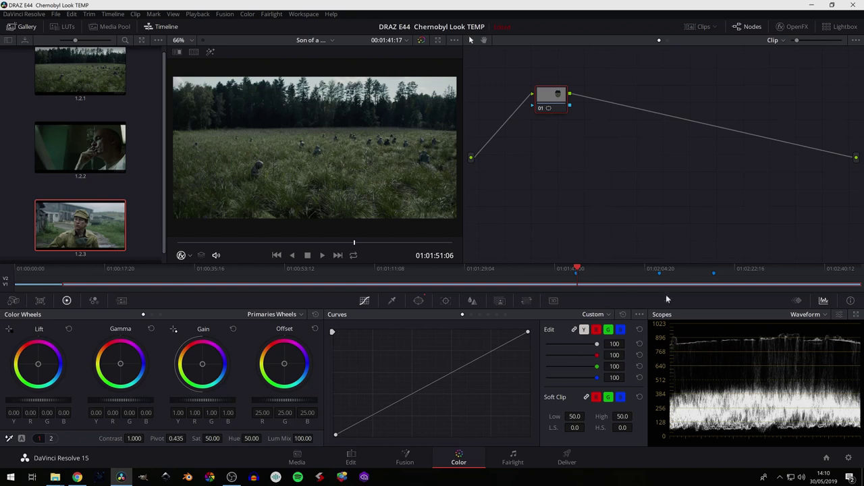
click(660, 269)
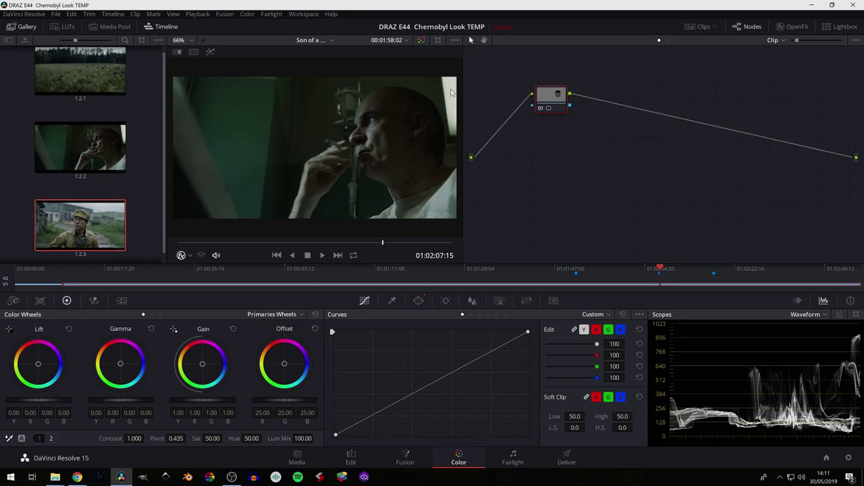
click(716, 271)
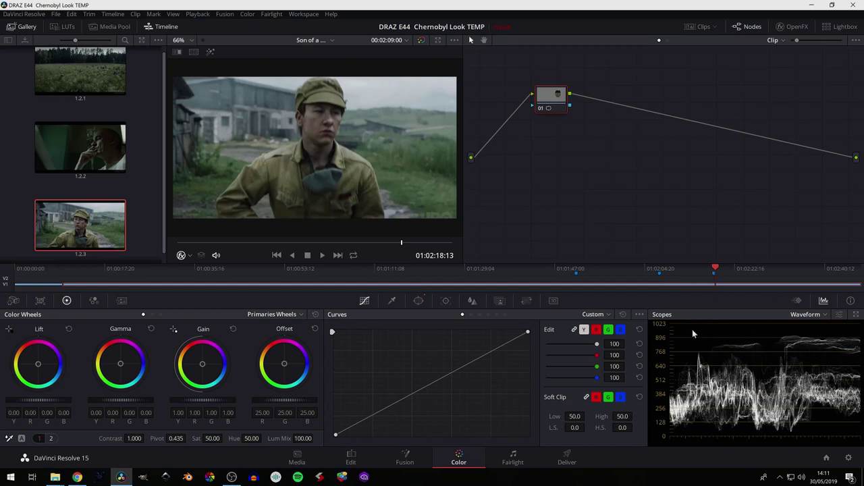
click(38, 270)
Step slightly into the striped-shirt shot and try nudging the curve's white point
drag(38, 273, 40, 272)
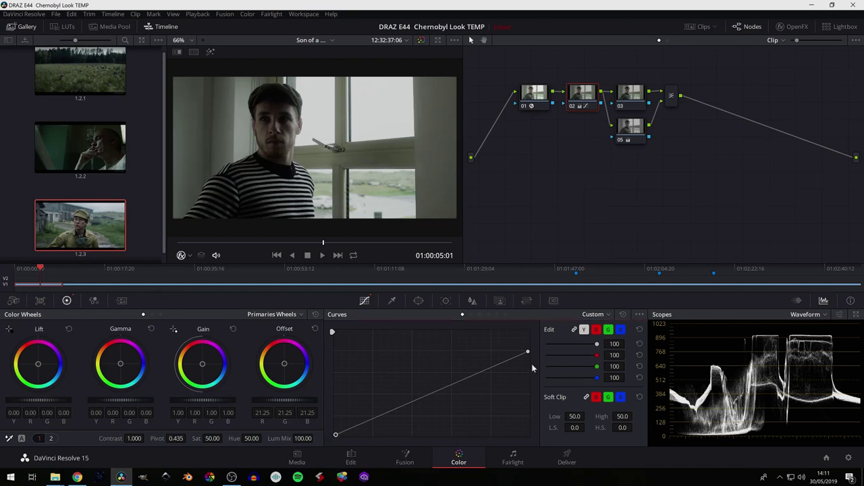
drag(531, 351, 533, 351)
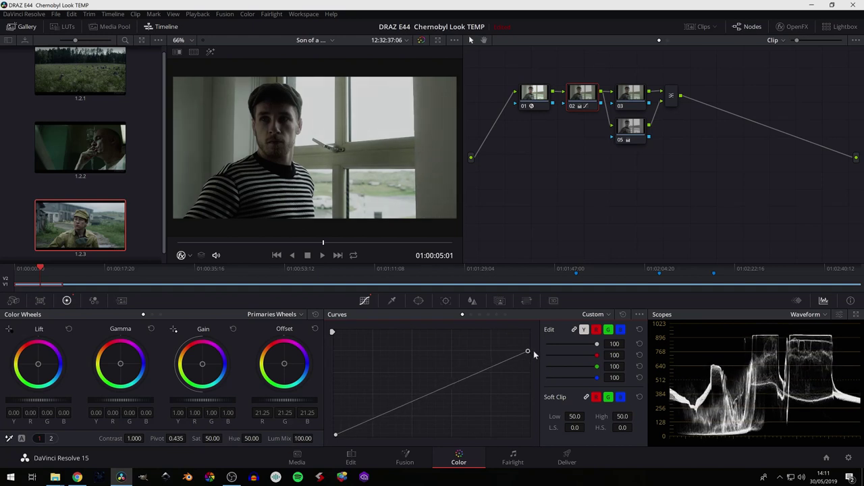
Lower node 05's Key Output Gain to 0.75 to weaken the desaturated parallel node
click(633, 129)
click(504, 303)
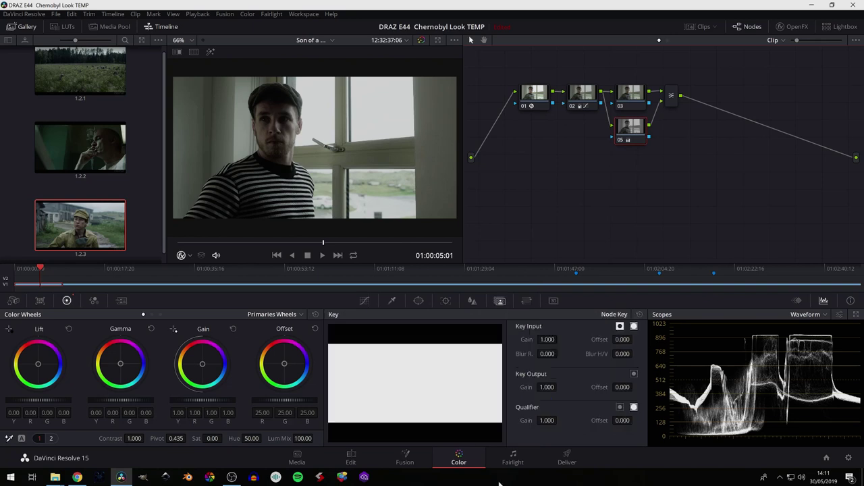
drag(547, 387, 565, 388)
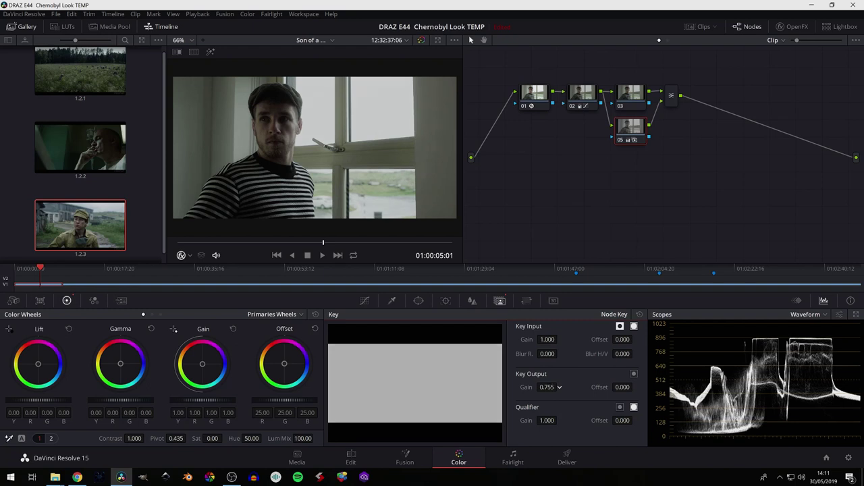
drag(565, 387, 566, 388)
Reduce node 03's contrast slightly to about 0.976
click(628, 95)
drag(150, 439, 135, 438)
click(586, 95)
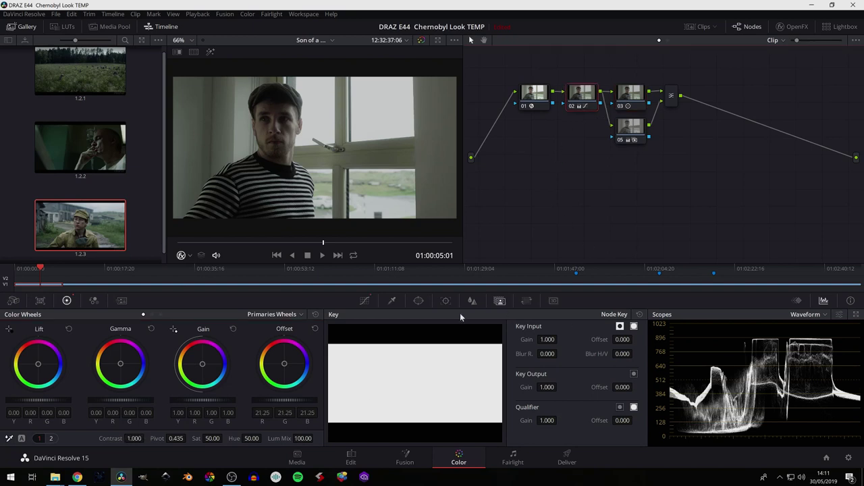
Move node 02's curve black point inward and raise its white point, then add a serial node after the mixer
click(365, 301)
drag(337, 437, 344, 439)
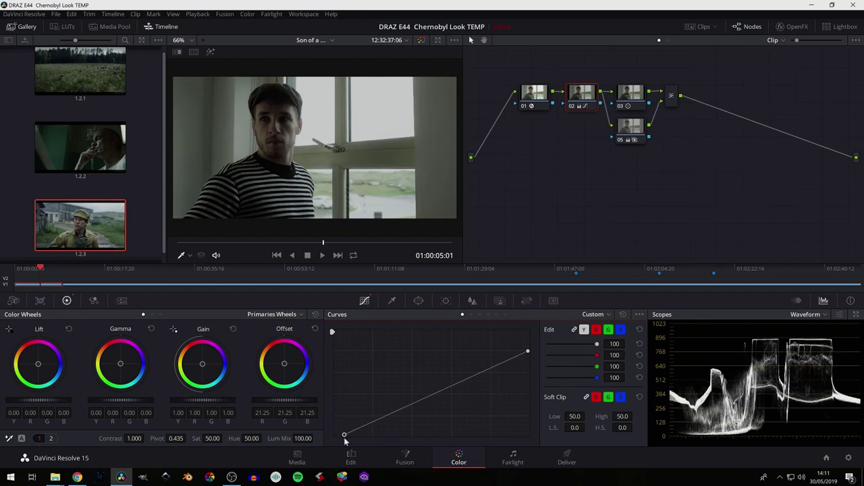
drag(529, 353, 531, 346)
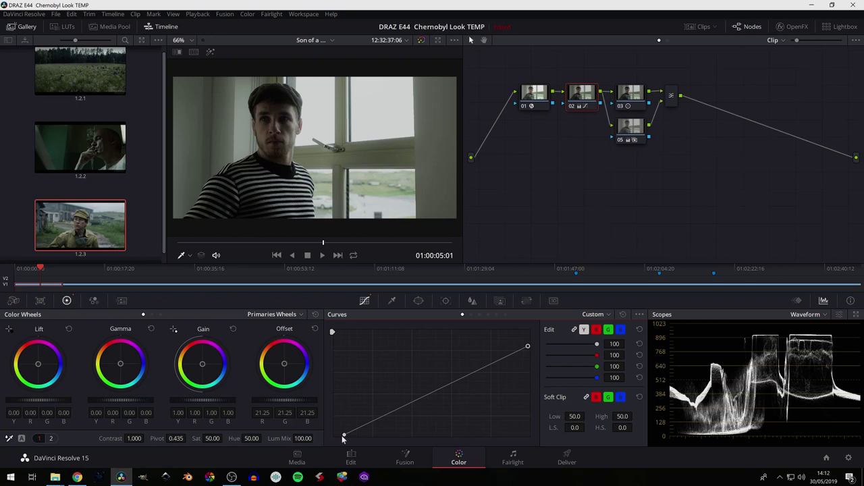
click(673, 102)
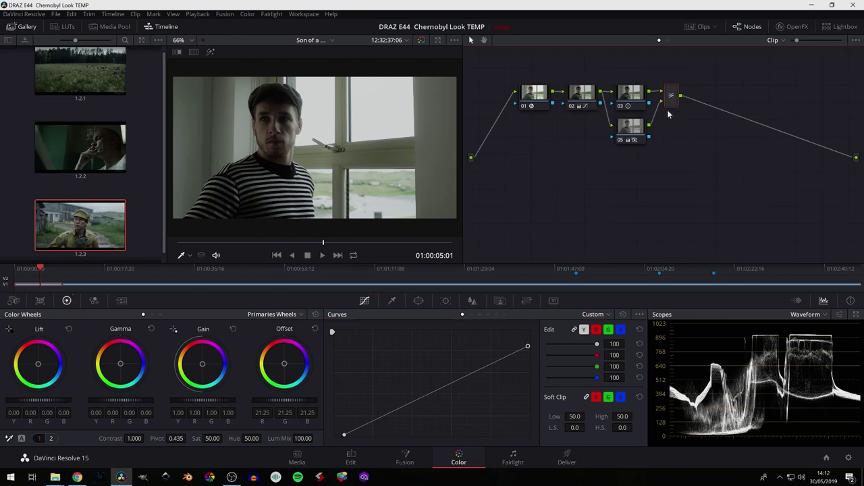
key(alt+s)
drag(724, 98, 716, 98)
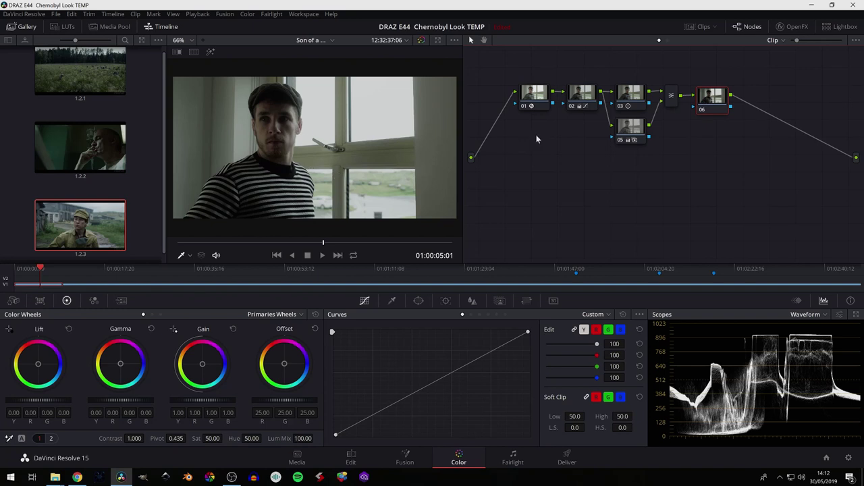
click(583, 95)
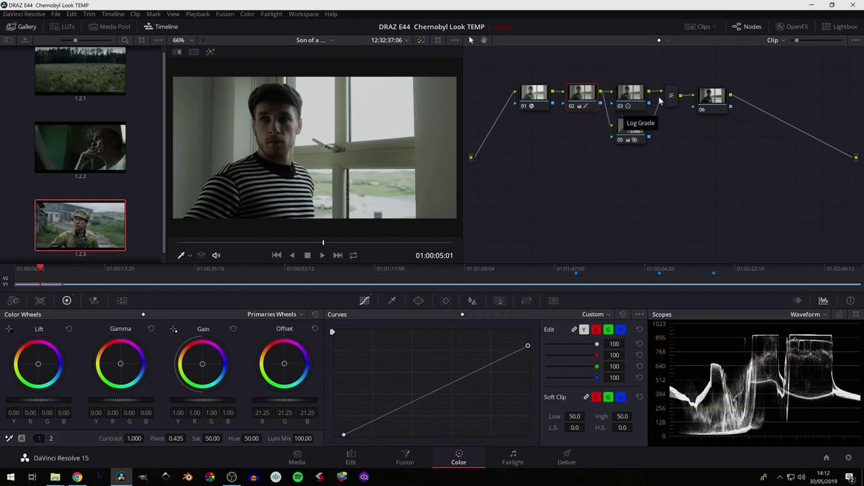
click(708, 100)
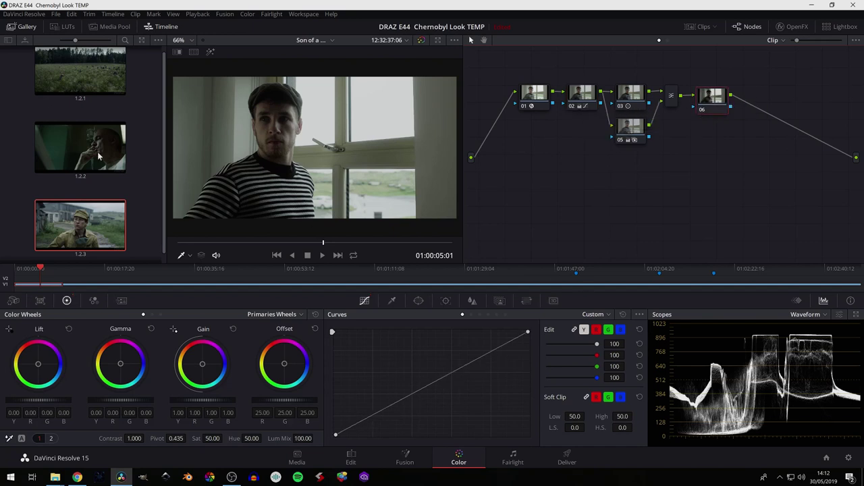
Inspect the smoking-man reference clip's oval face window with Highlight on, then return to the striped-shirt clip
click(659, 269)
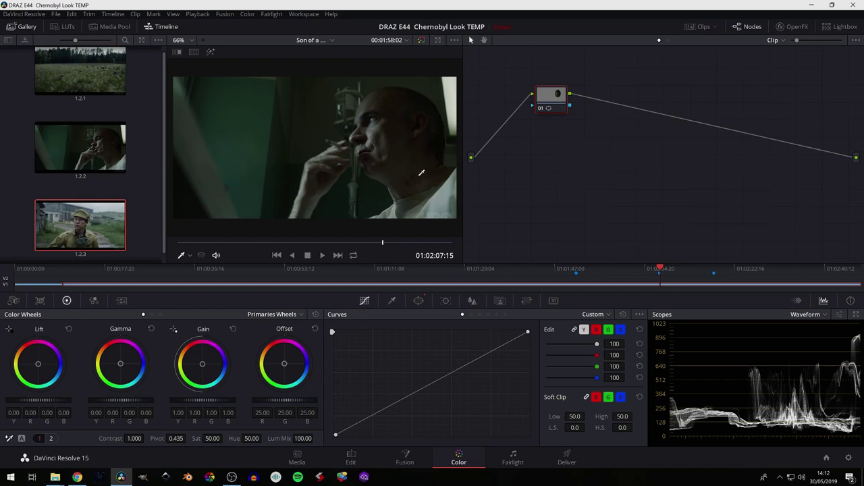
click(419, 300)
click(344, 373)
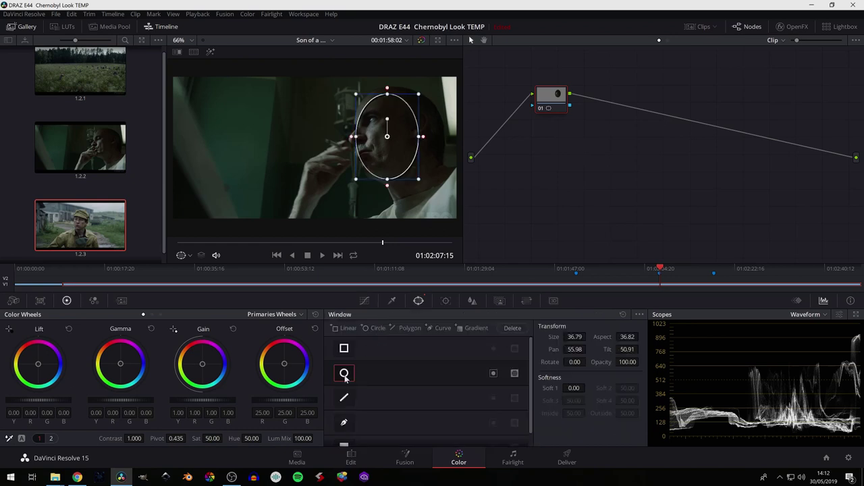
drag(387, 136, 384, 134)
click(210, 53)
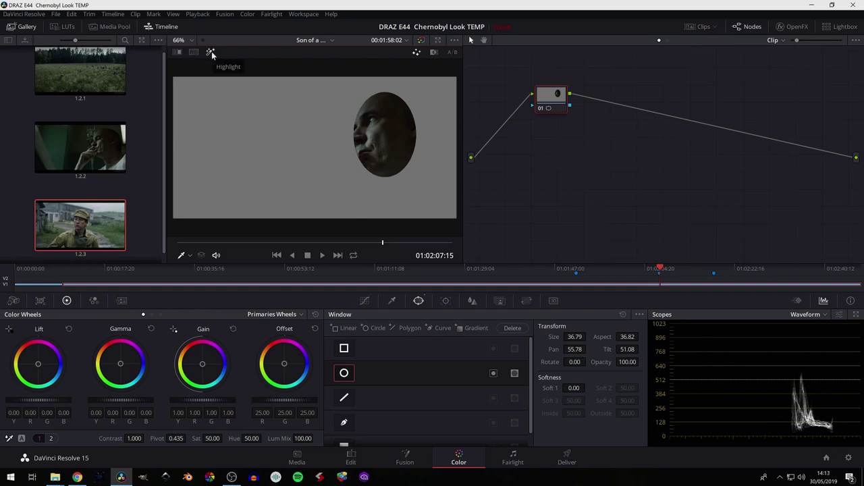
click(42, 273)
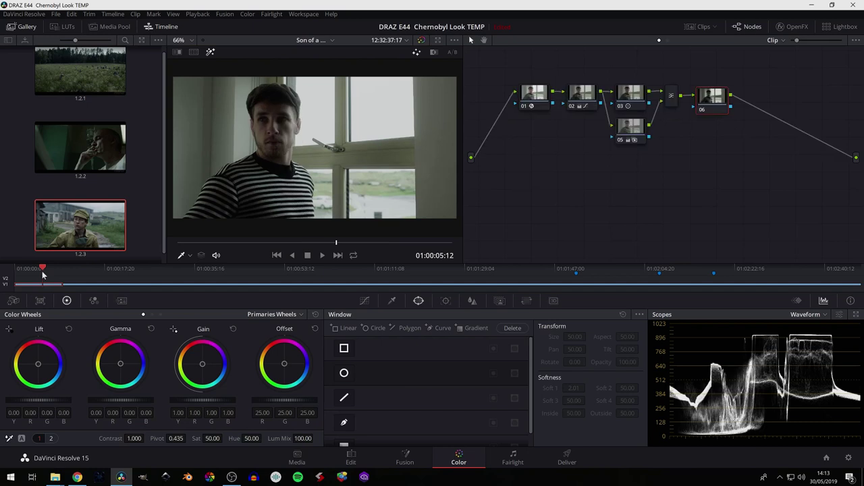
Fit node 06's circle window into an oval around the man's face (Size 25.86, Aspect 38.86) with Highlight on
click(344, 373)
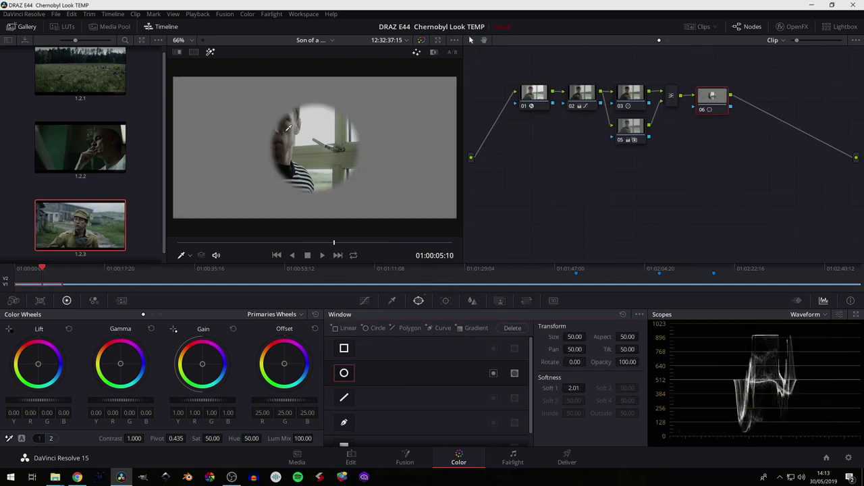
click(210, 53)
click(191, 256)
click(225, 294)
mouse_move(307, 138)
mouse_down()
mouse_move(272, 129)
mouse_move(314, 132)
mouse_move(293, 129)
mouse_up()
drag(274, 92, 274, 123)
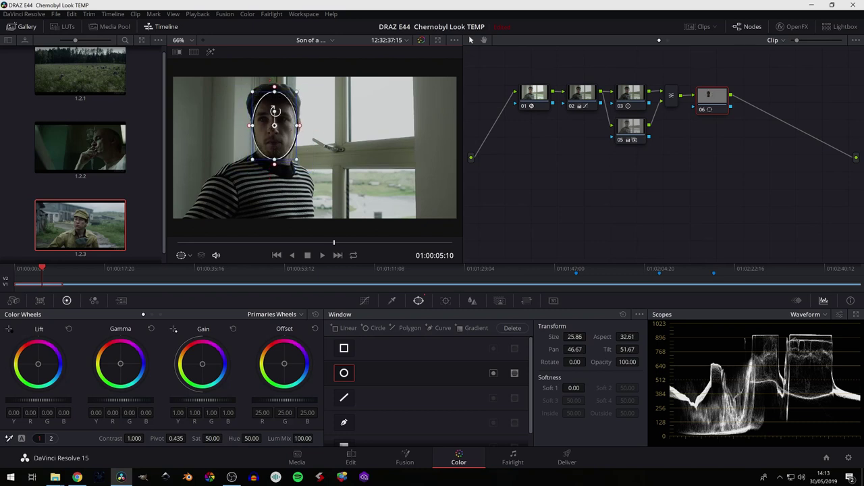
drag(274, 87, 275, 93)
drag(275, 124, 273, 128)
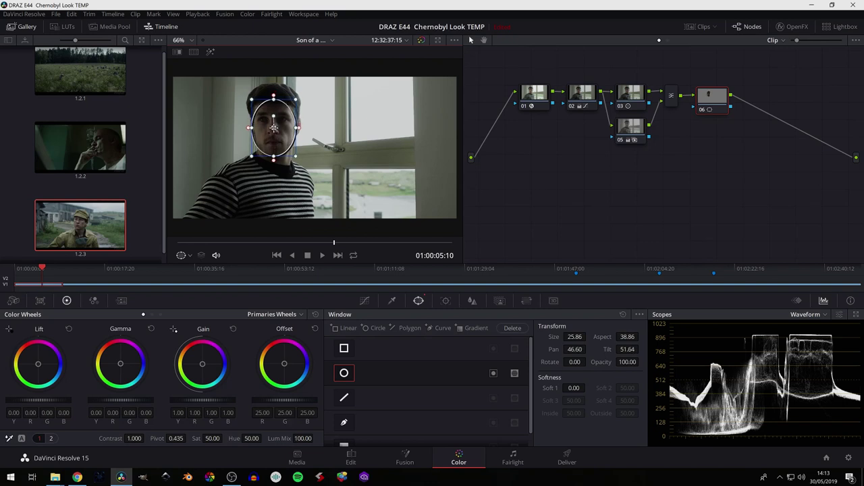
click(210, 52)
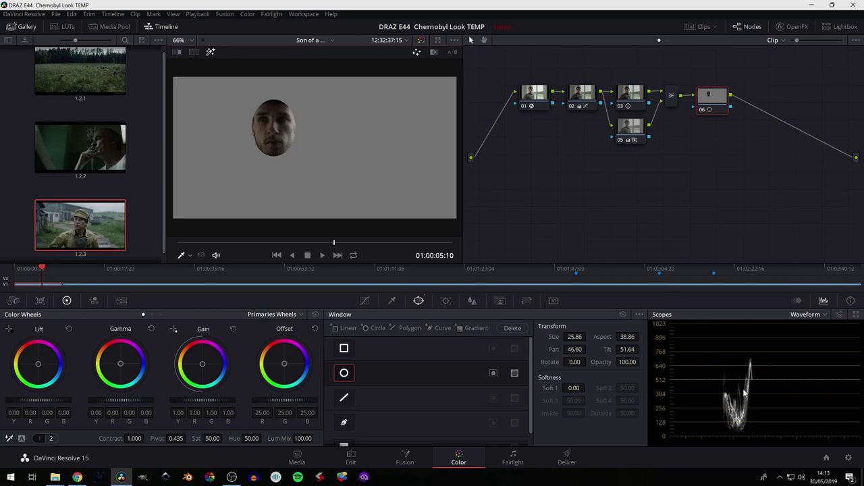
click(363, 301)
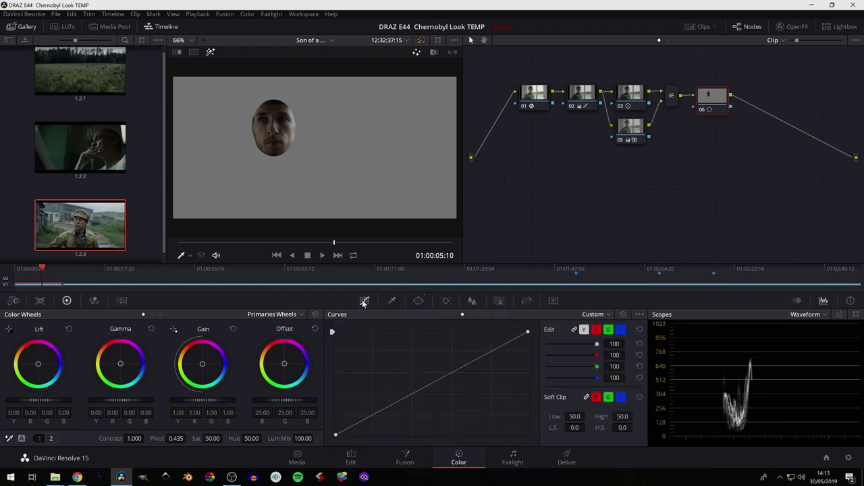
With the Qualifier overlay, sample the face tone onto node 06's curve and pull that point down
click(183, 256)
click(189, 287)
click(296, 123)
drag(463, 368, 463, 382)
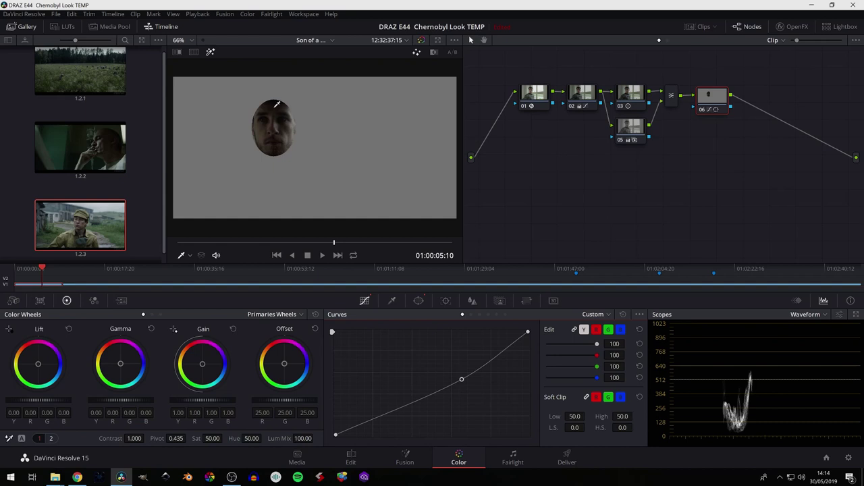
Add lowered shadow and middle points to the curve, then view the full frame with the window settings visible
click(362, 424)
drag(362, 426, 363, 429)
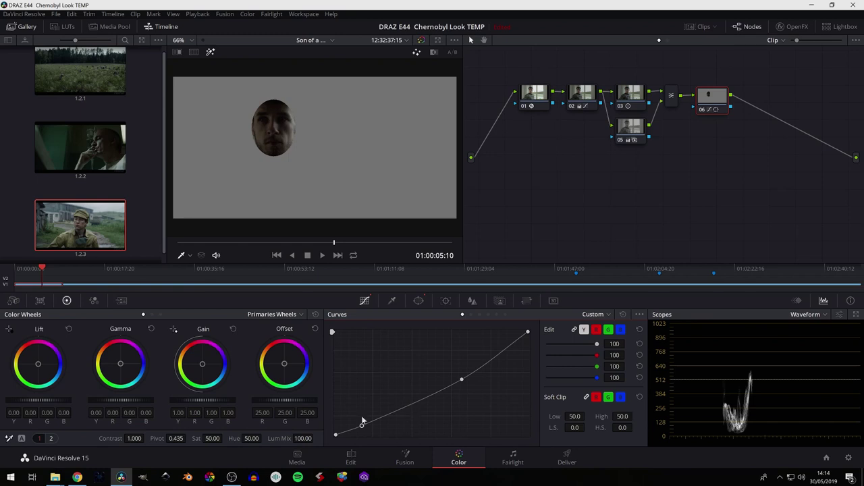
drag(361, 427, 362, 425)
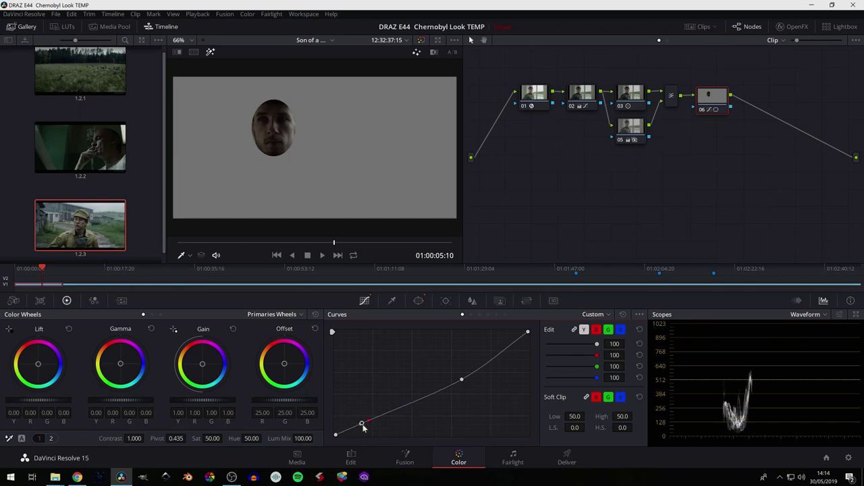
drag(414, 403, 415, 409)
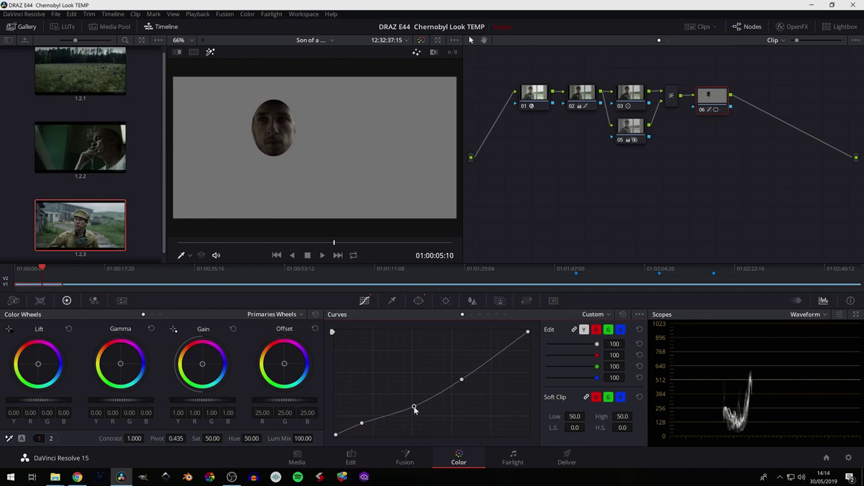
drag(415, 410, 413, 406)
drag(363, 425, 361, 424)
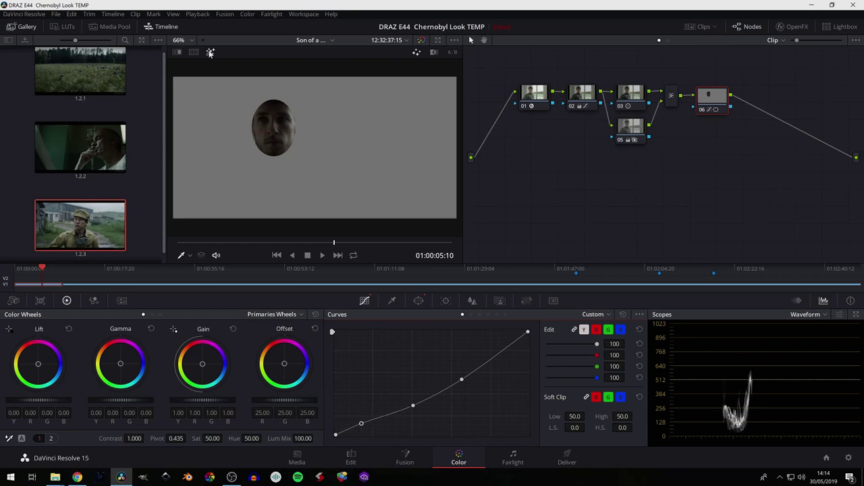
click(210, 52)
click(419, 301)
click(344, 373)
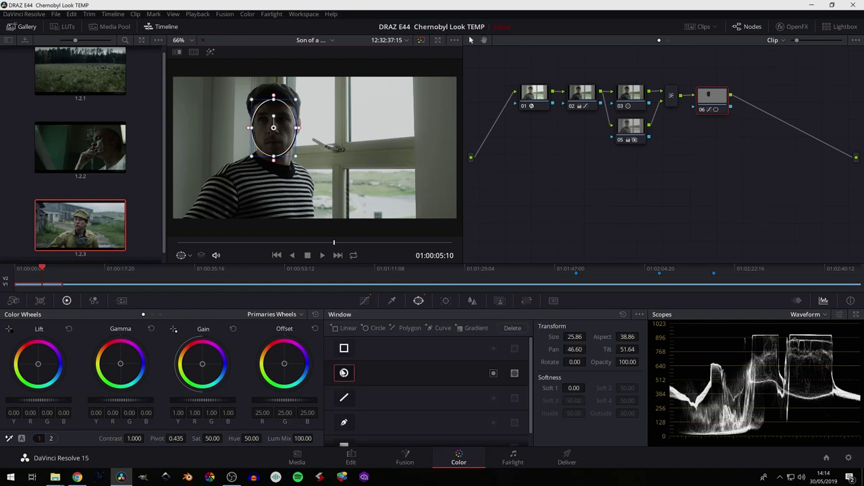
Disable the face window so the curve grades the whole frame, compare with bypass, and select still 1.2.2
click(344, 374)
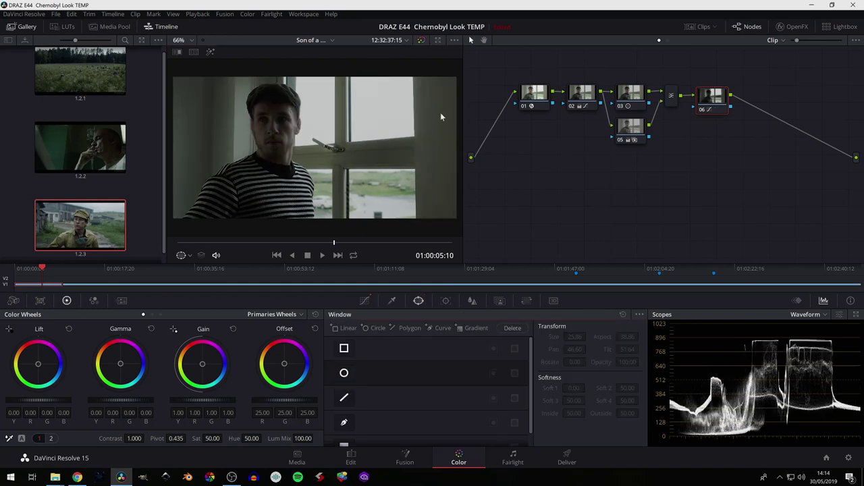
key(ctrl+d)
key(ctrl+d)
key(ctrl+d)
key(ctrl+d)
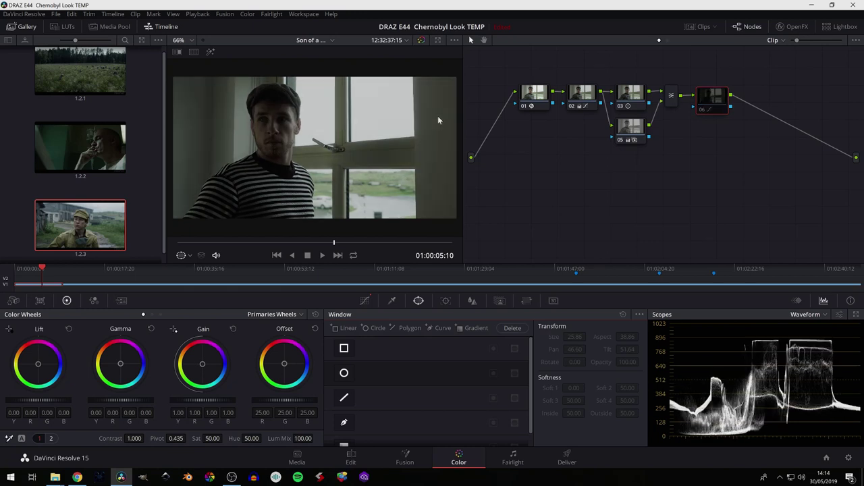
key(ctrl+d)
mouse_move(105, 148)
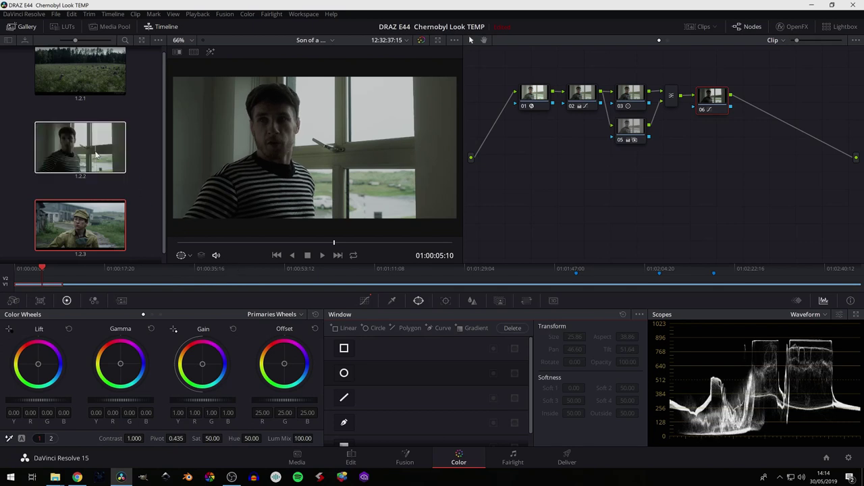
click(135, 160)
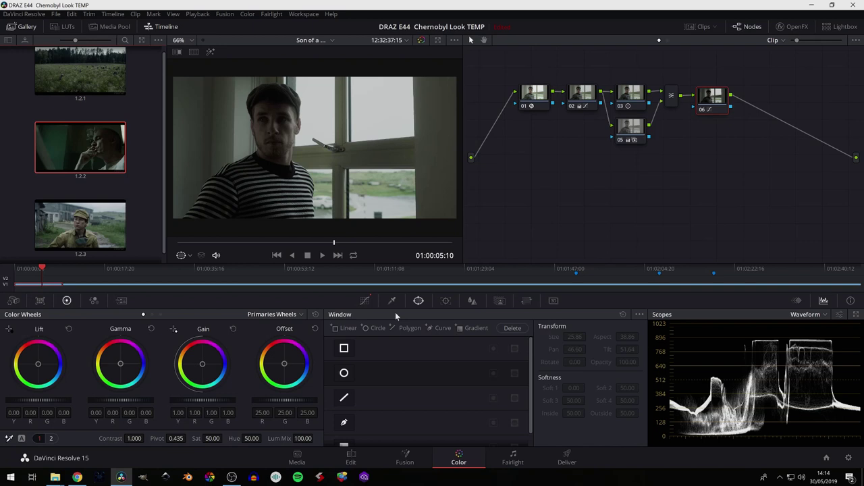
Fine-tune node 06's middle curve point and pull the top point left to brighten highlights
click(365, 300)
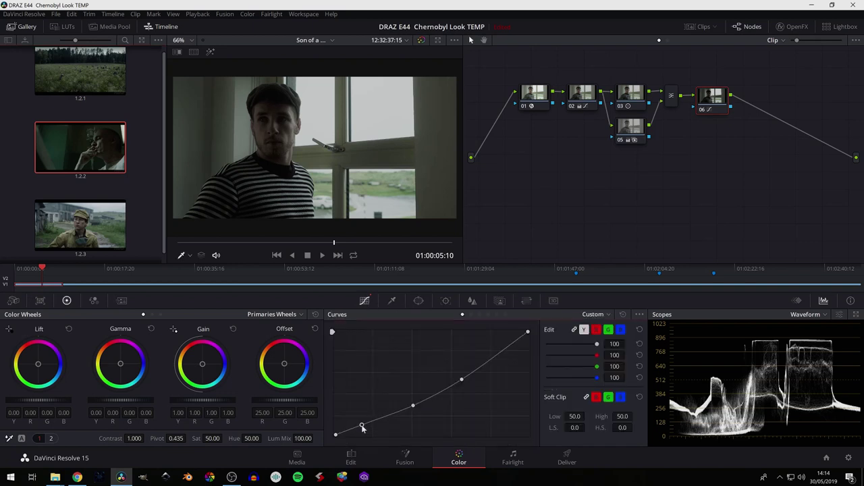
drag(414, 408, 415, 409)
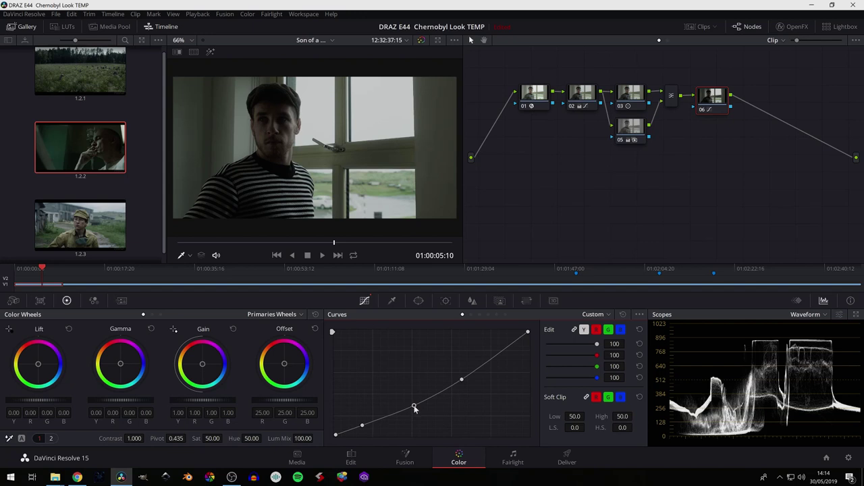
click(460, 380)
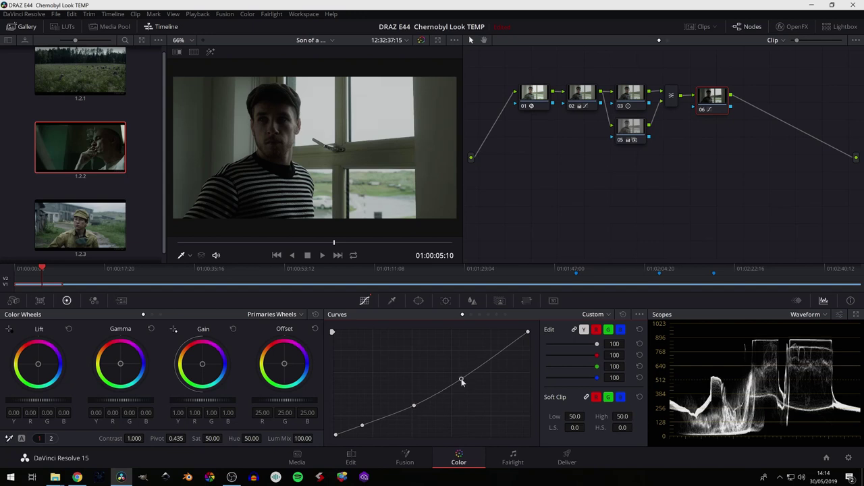
drag(414, 406, 416, 408)
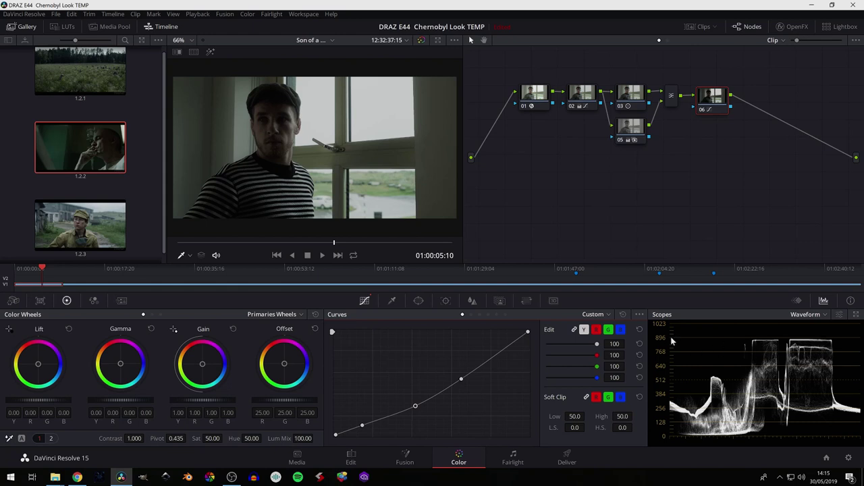
drag(529, 332, 519, 331)
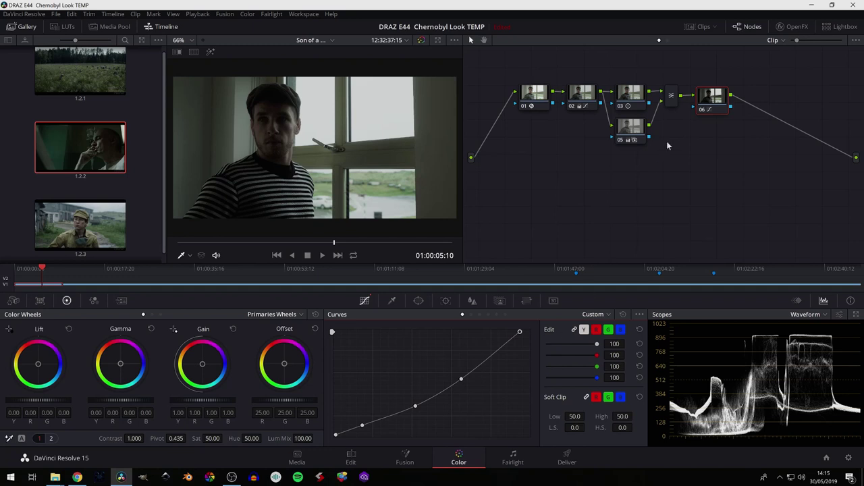
click(704, 100)
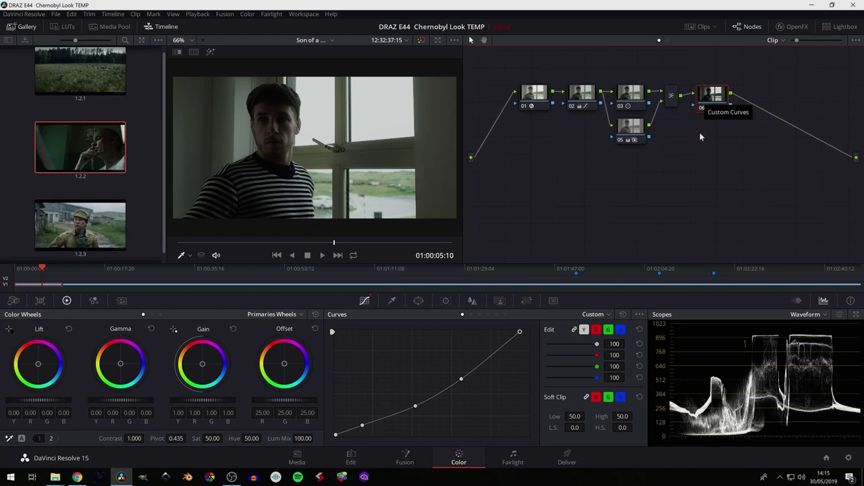
Append serial node 07 after node 06 with Alt+S
key(alt+s)
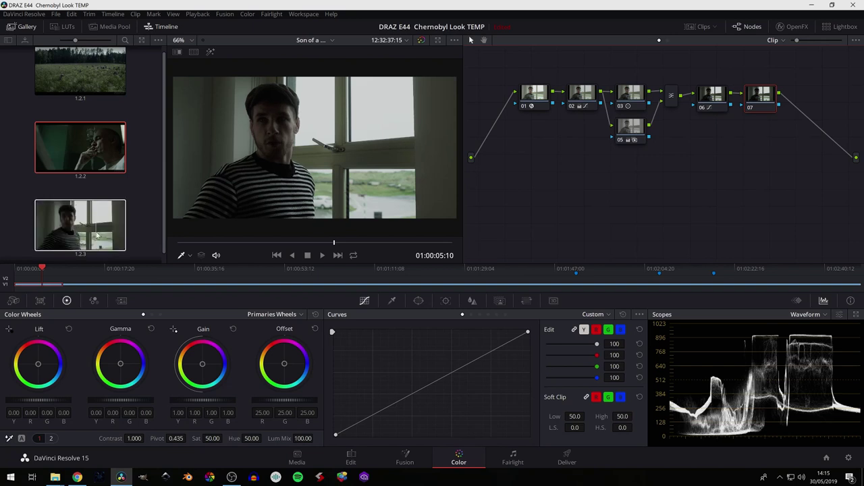
View the soldier and field reference clips on the vectorscope, then return to the own-footage clip
click(715, 270)
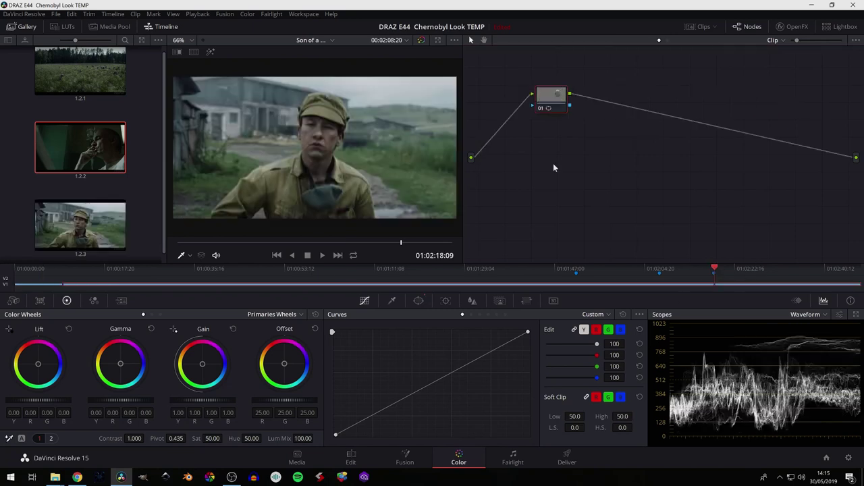
click(829, 318)
click(824, 350)
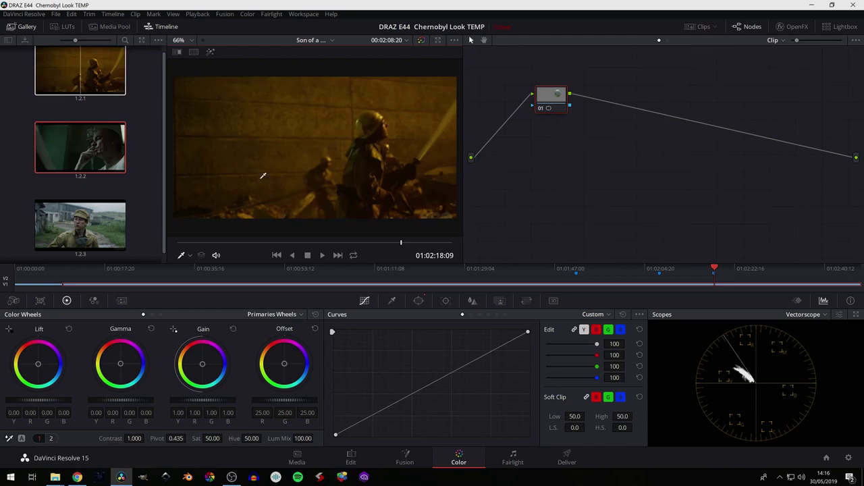
click(576, 268)
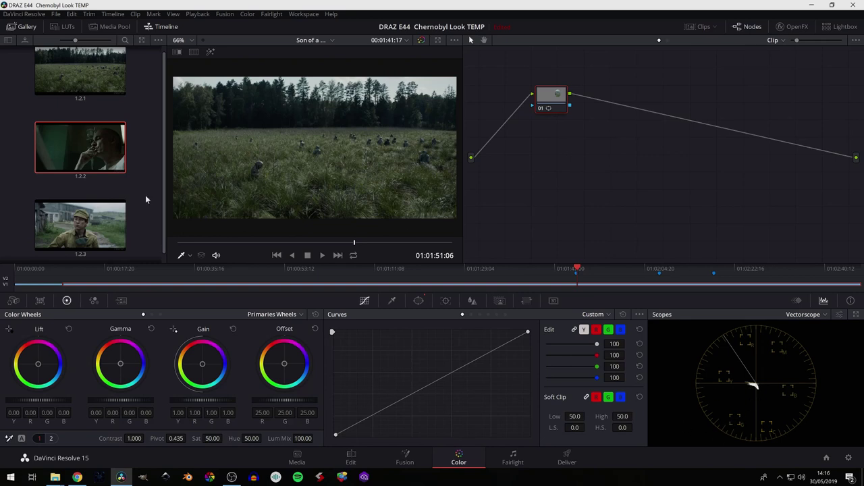
drag(32, 272, 41, 270)
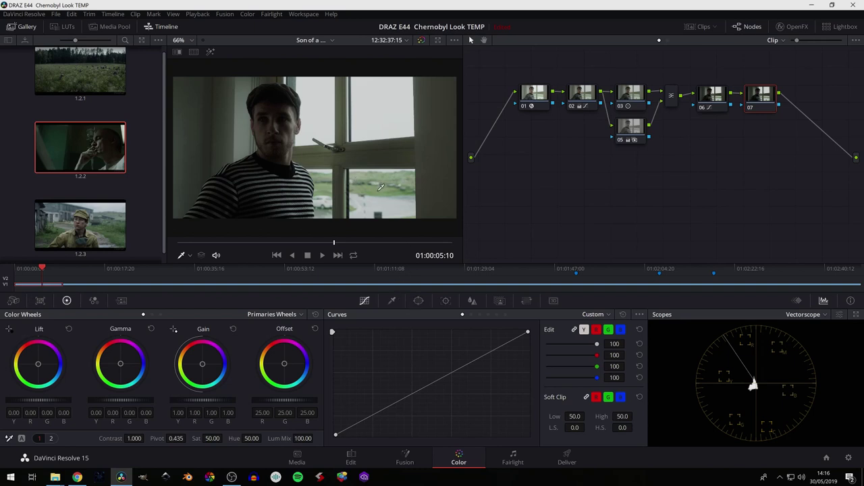
Draw a rectangle window on node 07 over the lower window panes and shirt, with Highlight on
click(419, 301)
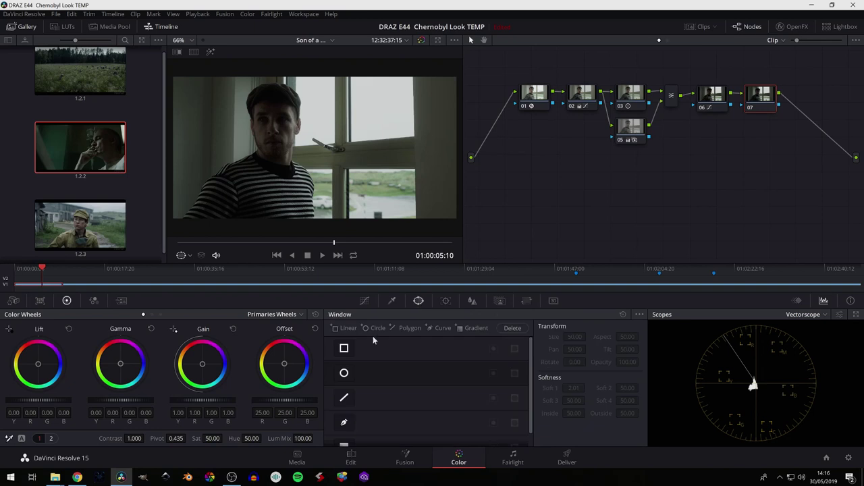
click(344, 347)
drag(312, 150, 309, 193)
drag(366, 165, 422, 166)
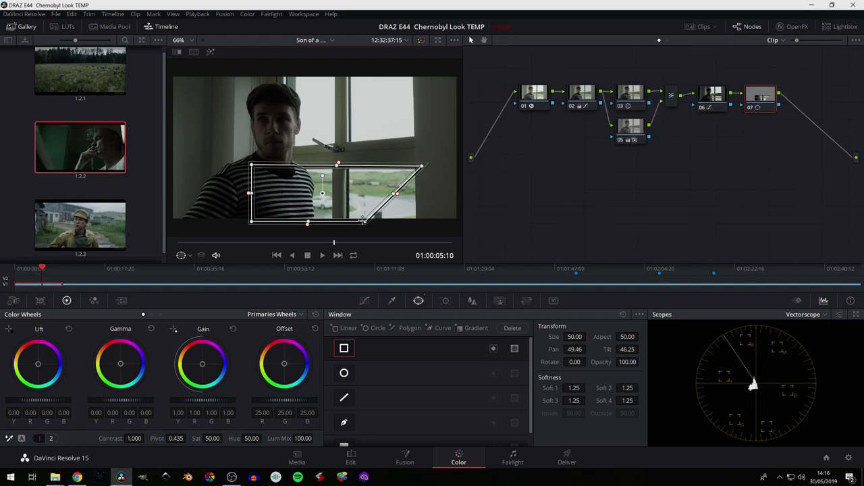
drag(364, 221, 420, 227)
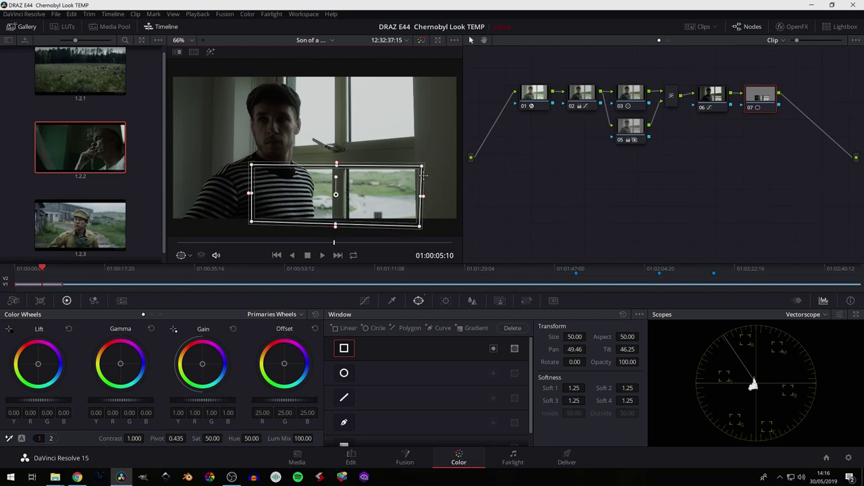
drag(421, 166, 419, 164)
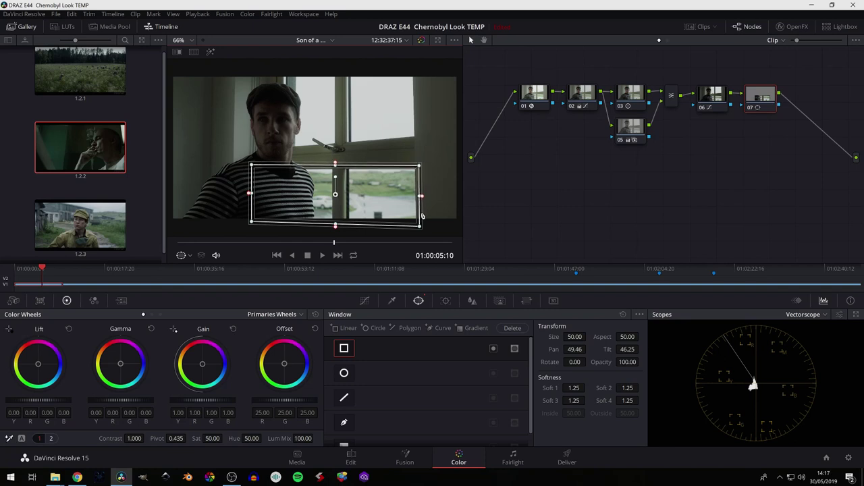
click(210, 52)
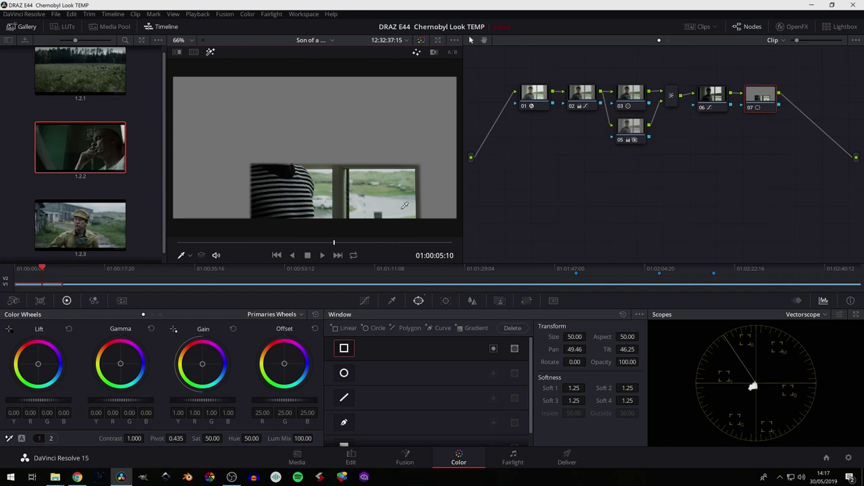
click(364, 301)
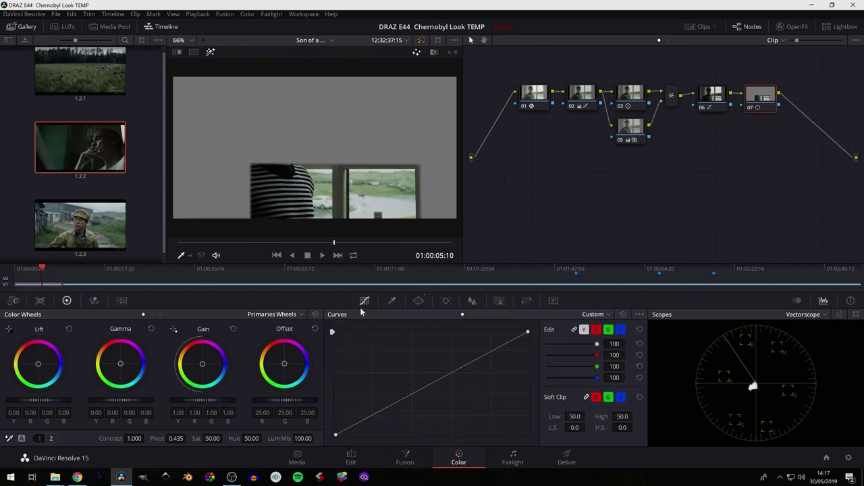
Switch node 07's curves to Hue vs Hue, sample the landscape colour, and spread the hue points
click(476, 316)
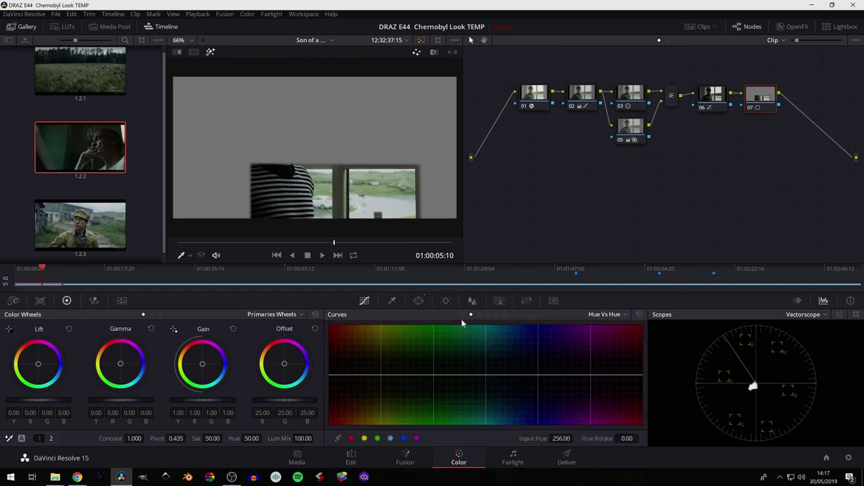
click(385, 189)
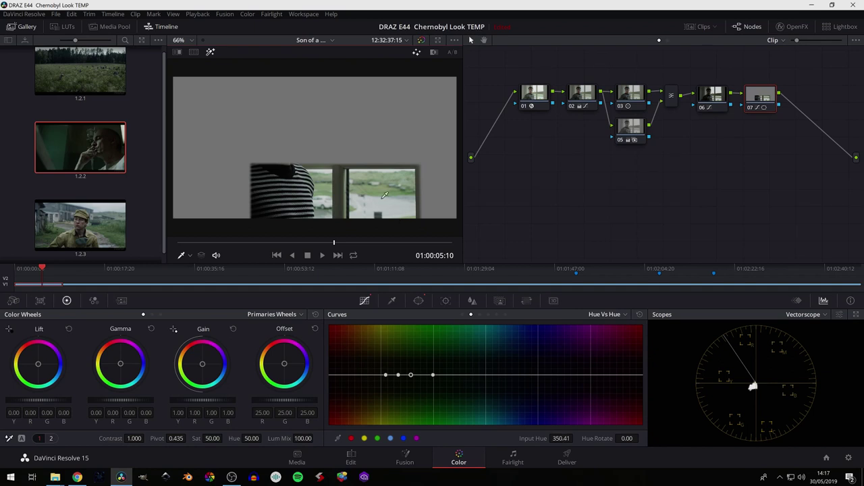
click(433, 375)
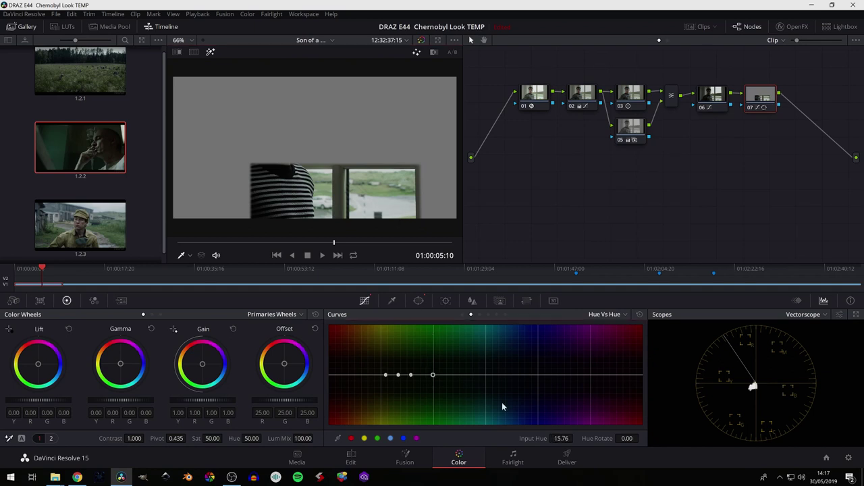
drag(558, 438, 576, 439)
click(385, 375)
mouse_move(561, 438)
mouse_down()
mouse_move(548, 438)
mouse_move(561, 438)
mouse_up()
click(411, 375)
drag(411, 375, 455, 424)
Set the hue points' input hues and rotations, ending at 18.66 around 343.04, then show the full frame
drag(562, 438, 576, 438)
mouse_move(419, 375)
mouse_down()
mouse_move(441, 376)
mouse_move(408, 380)
mouse_up()
drag(627, 438, 642, 438)
click(432, 375)
drag(618, 439, 638, 439)
drag(642, 438, 641, 438)
click(404, 370)
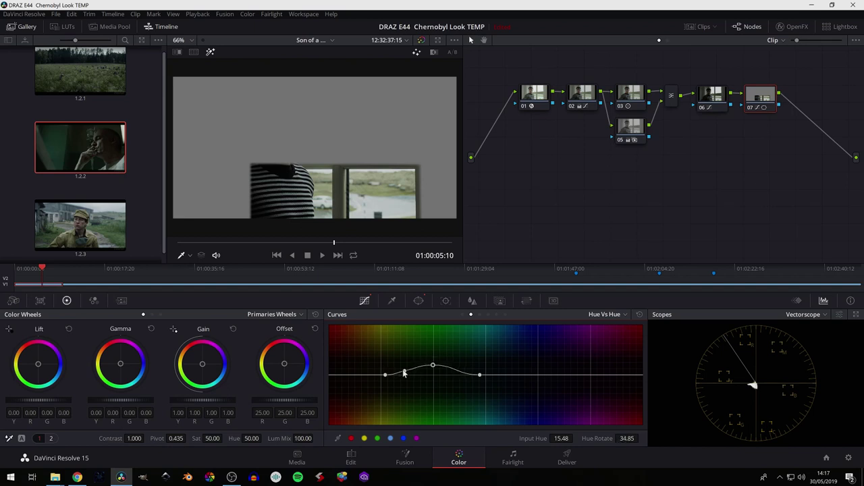
drag(628, 439, 630, 438)
click(210, 52)
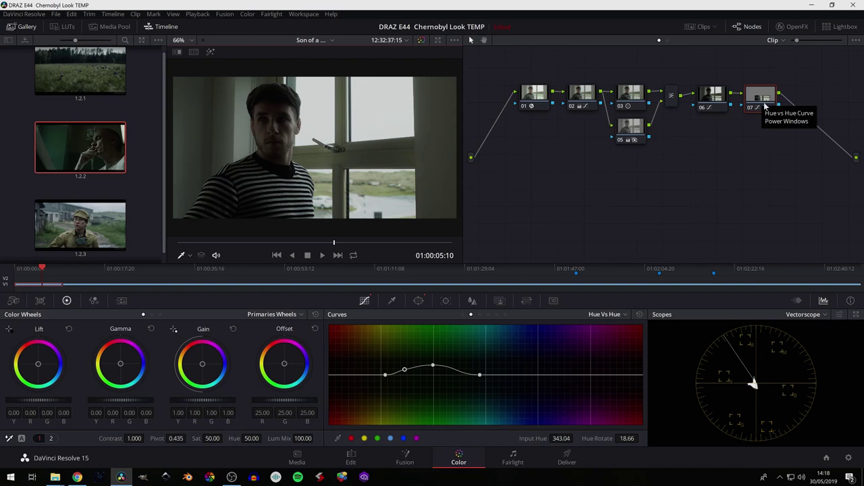
Add a Hue vs Sat bump on node 07 from the sampled landscape hue, widened, saturation 1.22
click(479, 316)
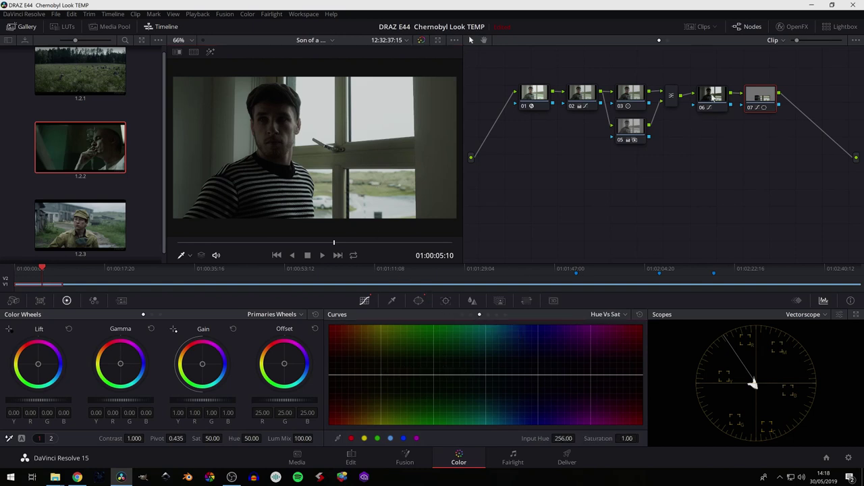
click(210, 52)
click(210, 52)
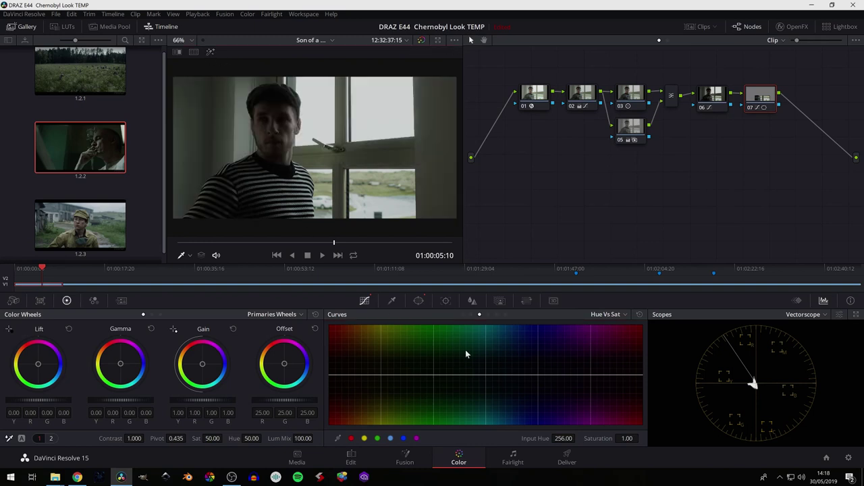
click(378, 184)
click(420, 375)
drag(569, 438, 587, 438)
mouse_move(394, 376)
mouse_down()
mouse_move(383, 376)
mouse_move(407, 373)
mouse_move(406, 364)
mouse_up()
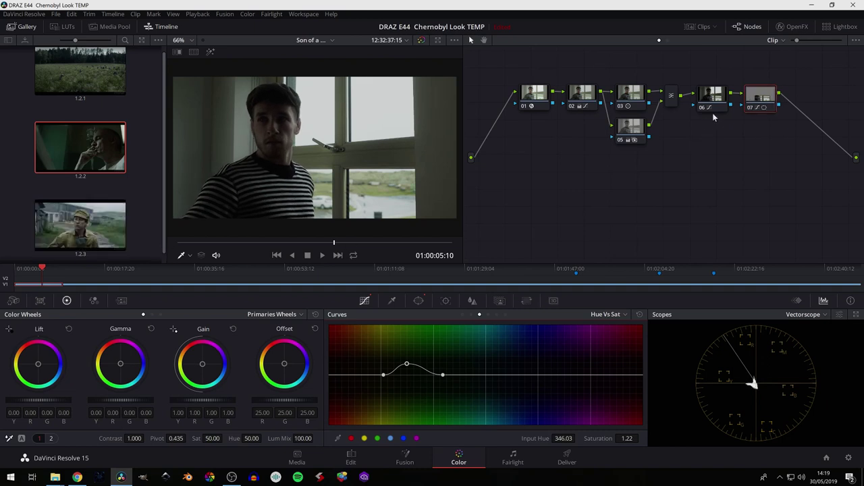
Lower node 07's key output gain to 0.824, then add serial node 08 below it
click(500, 302)
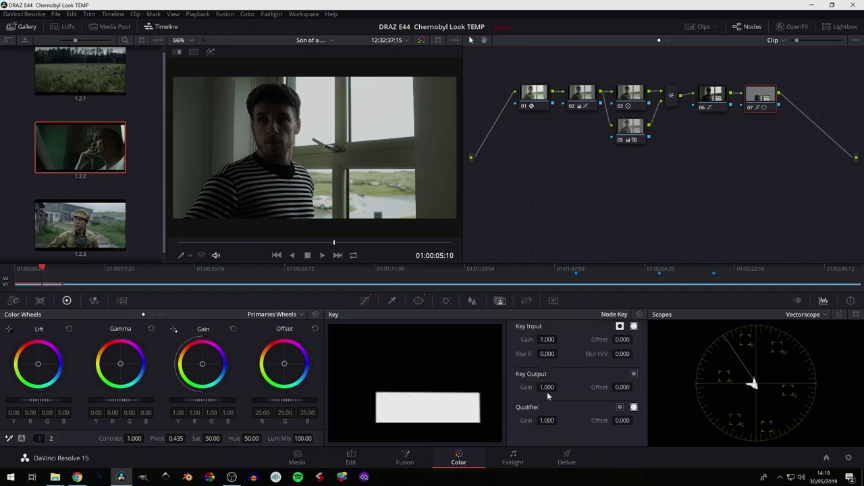
drag(547, 387, 522, 387)
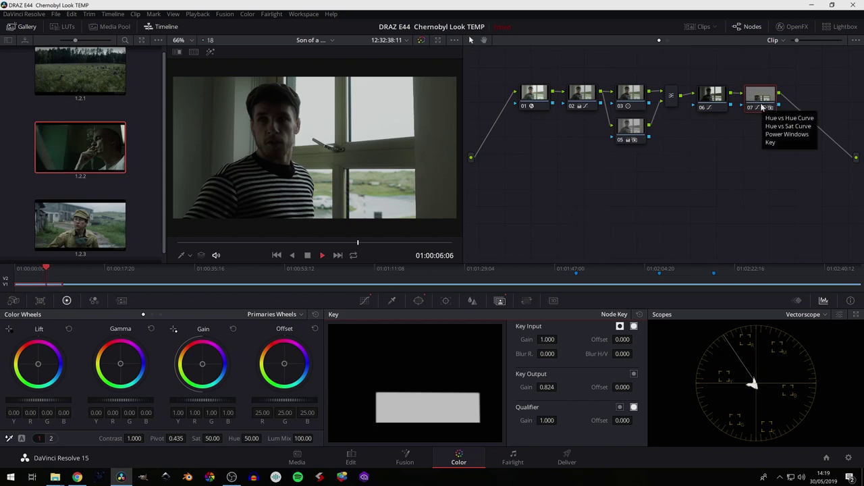
click(45, 269)
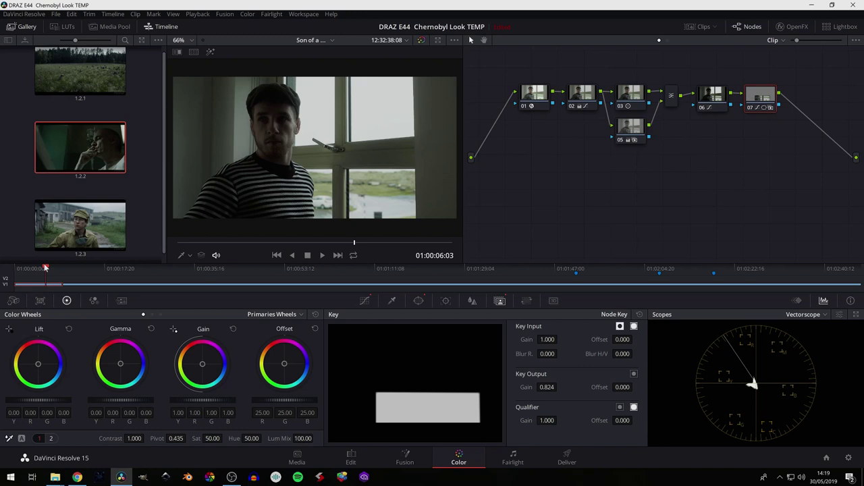
key(alt+s)
drag(807, 101, 525, 184)
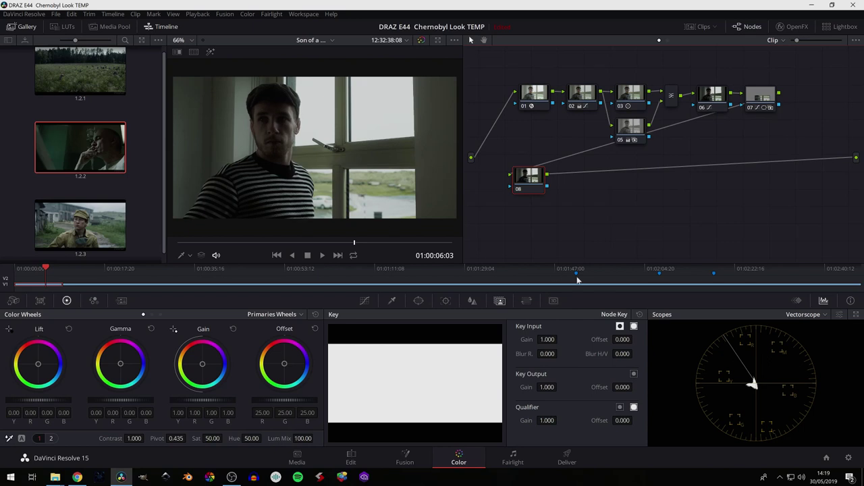
Jump to the smoking-man reference and switch the scope to an RGB waveform
click(714, 268)
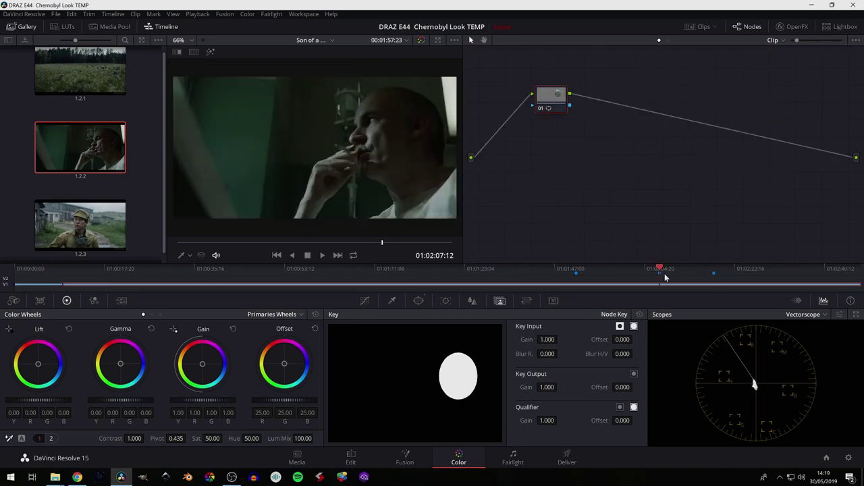
click(812, 316)
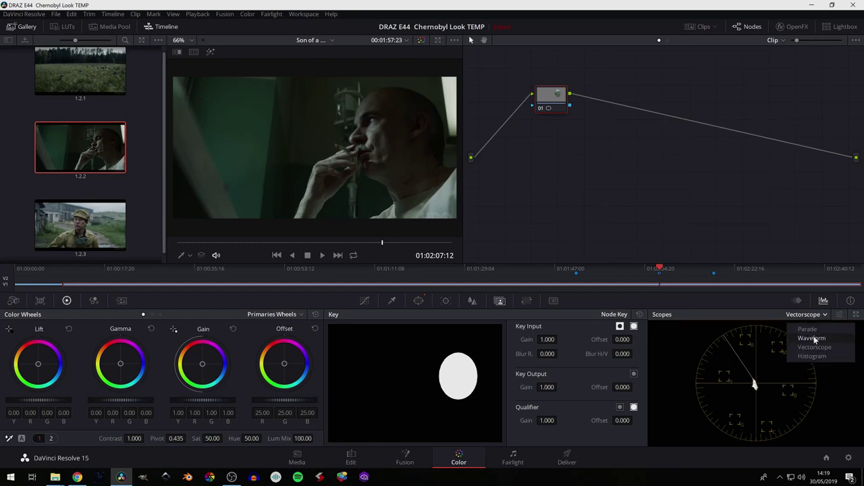
click(816, 337)
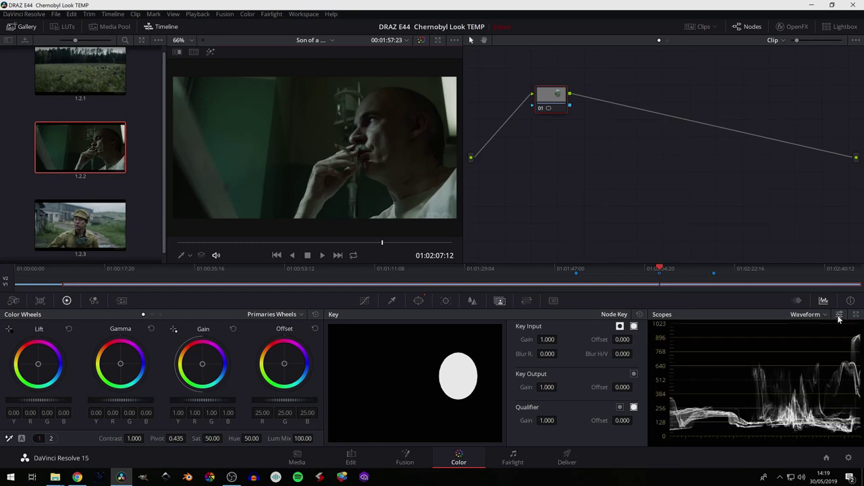
click(839, 316)
click(784, 313)
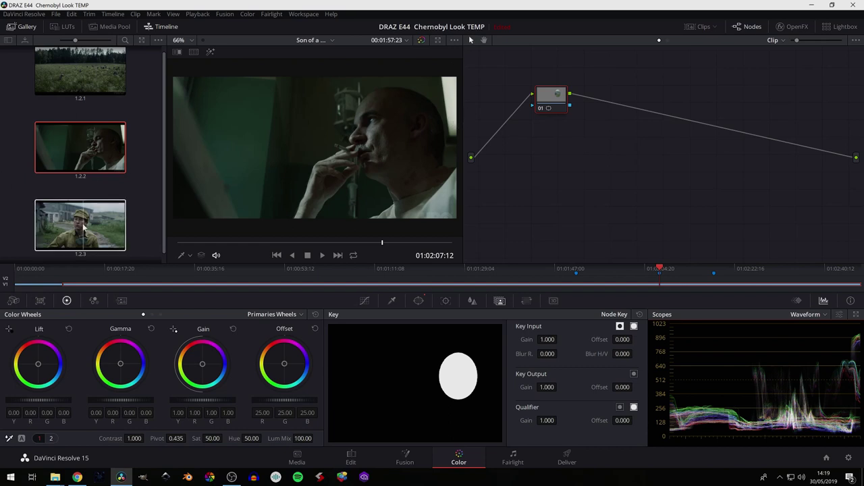
Compare the field, soldier and smoking-man references, then return to the striped-shirt clip
click(574, 271)
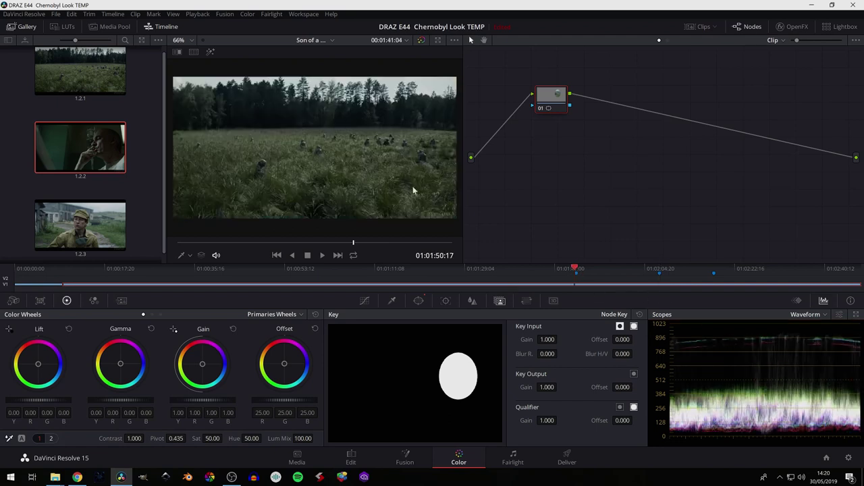
click(715, 270)
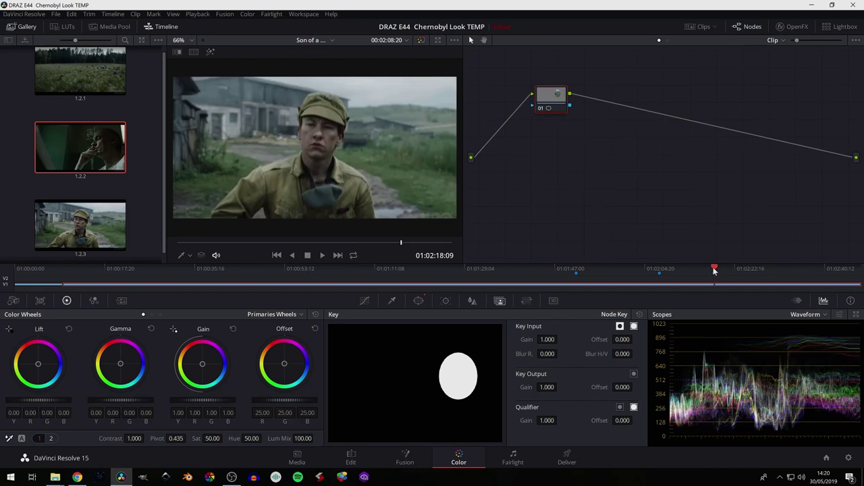
click(661, 269)
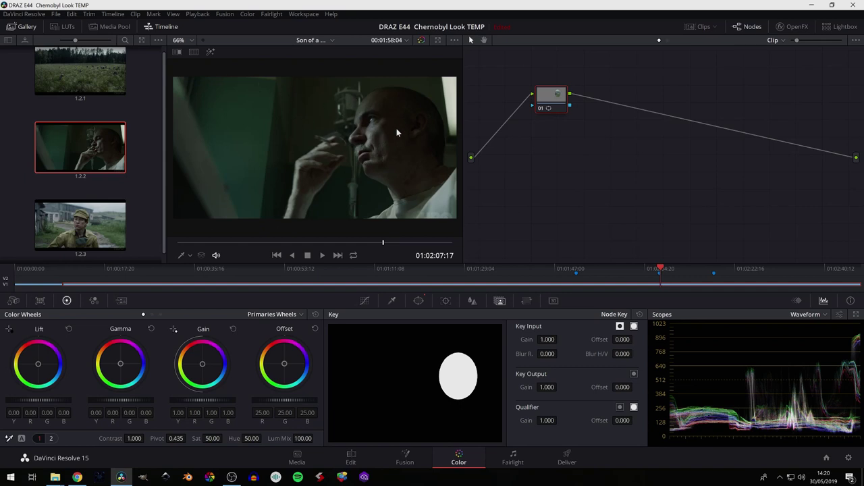
drag(28, 272, 52, 272)
drag(522, 181, 528, 183)
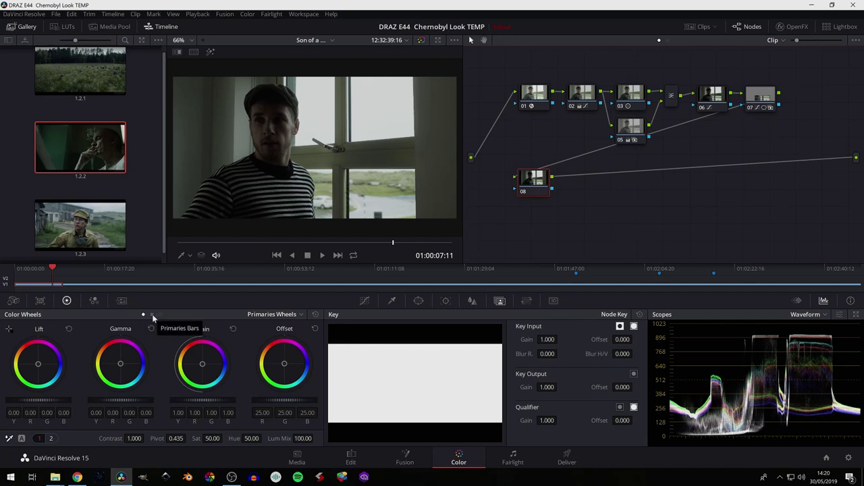
In node 08's Primaries Bars, set gain blue to 0.96 and green to 1.01
click(152, 315)
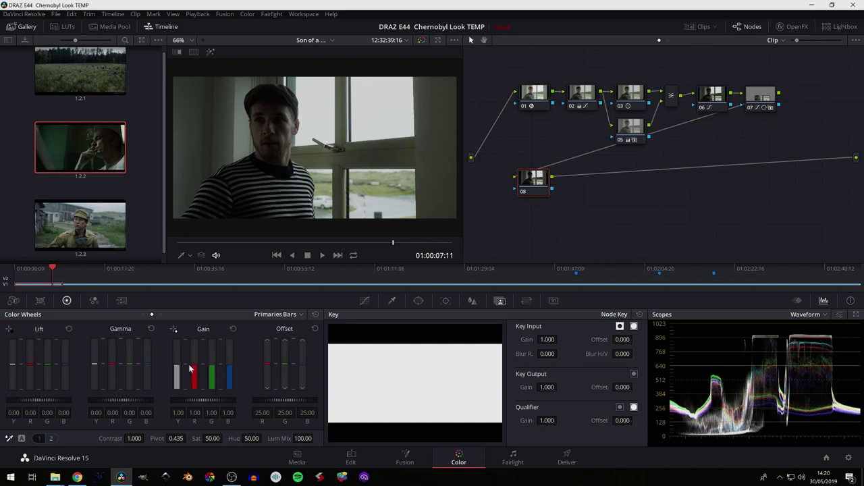
drag(230, 375, 231, 384)
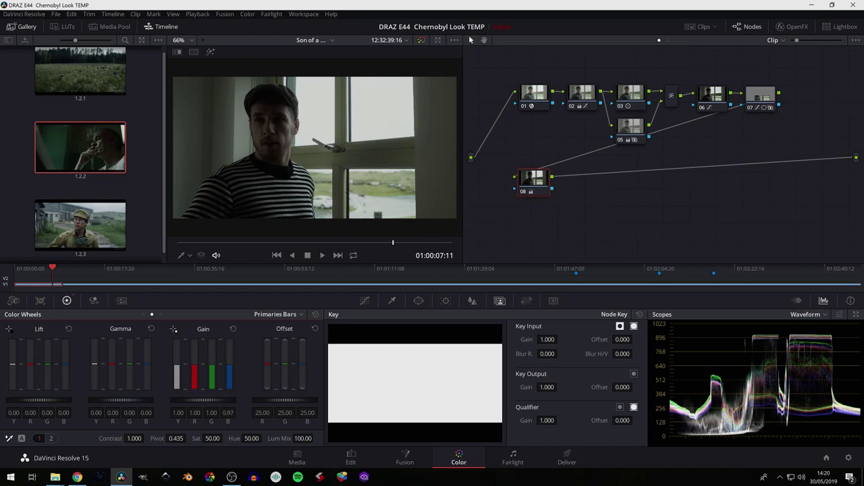
drag(230, 384, 230, 385)
drag(212, 378, 212, 377)
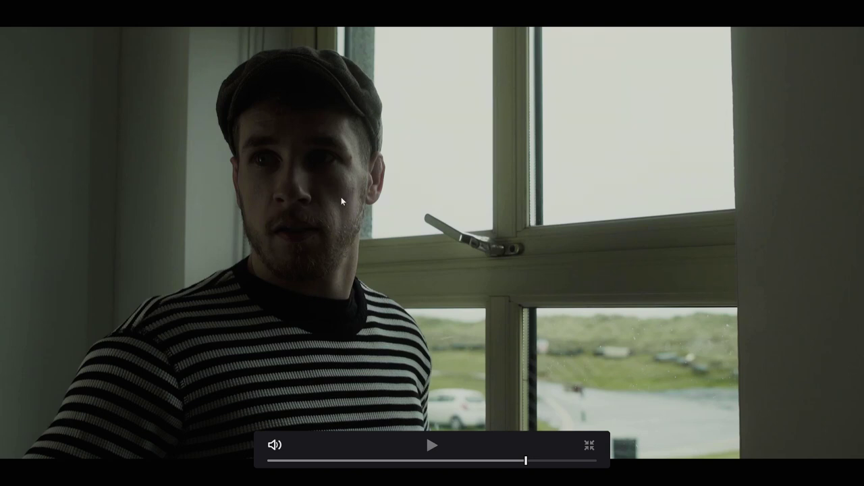
Exit full screen and add trial node 09 with a circle window shaped around the face
key(Escape)
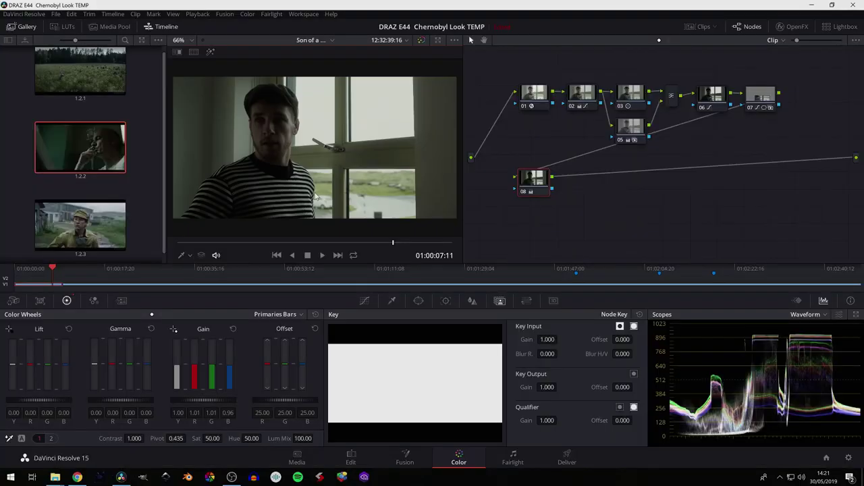
key(alt+s)
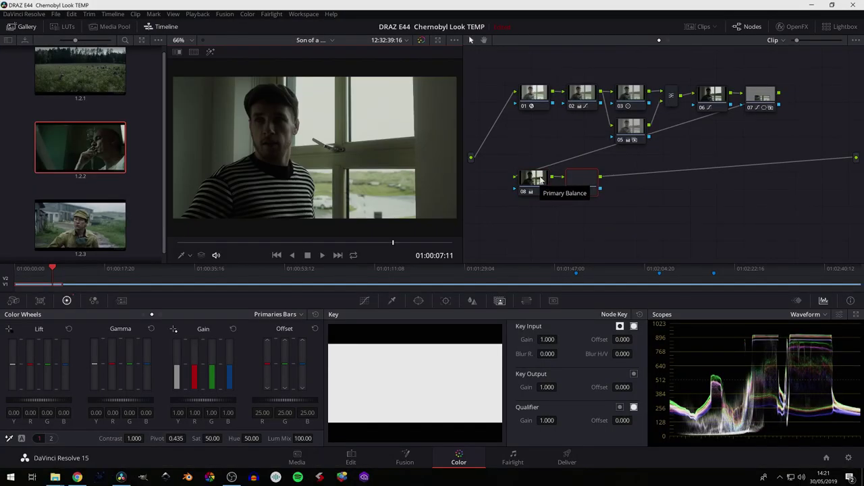
click(419, 301)
click(344, 374)
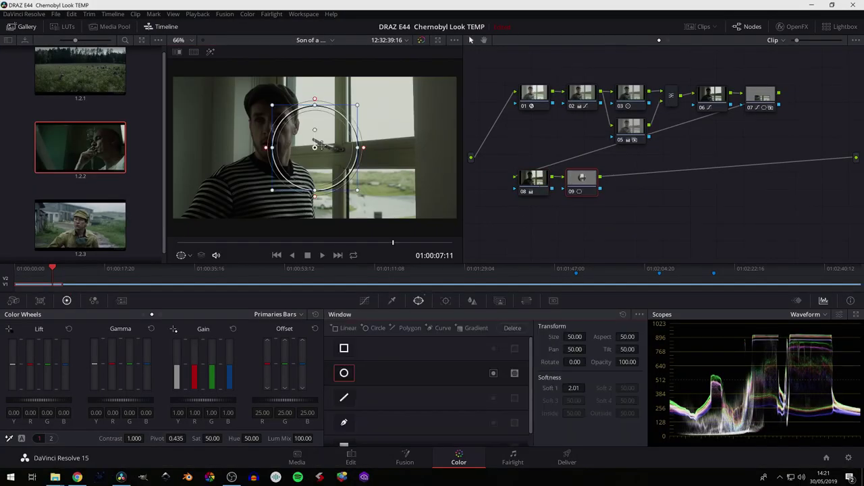
drag(325, 144, 284, 127)
drag(271, 86, 271, 96)
drag(284, 127, 293, 127)
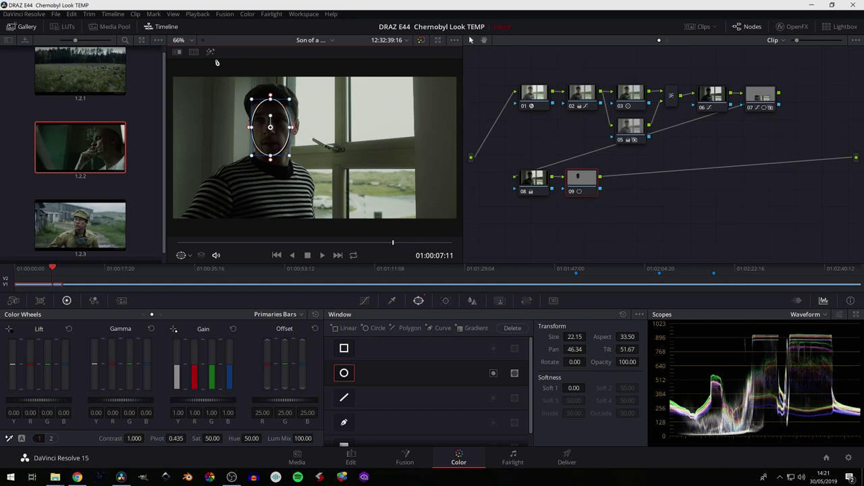
click(210, 52)
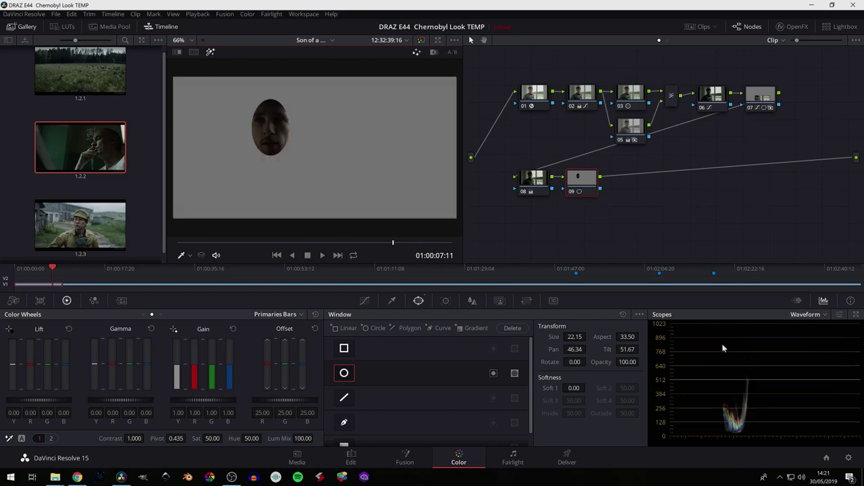
Switch the scope to Vectorscope, restore the full image, and delete trial node 09
click(824, 316)
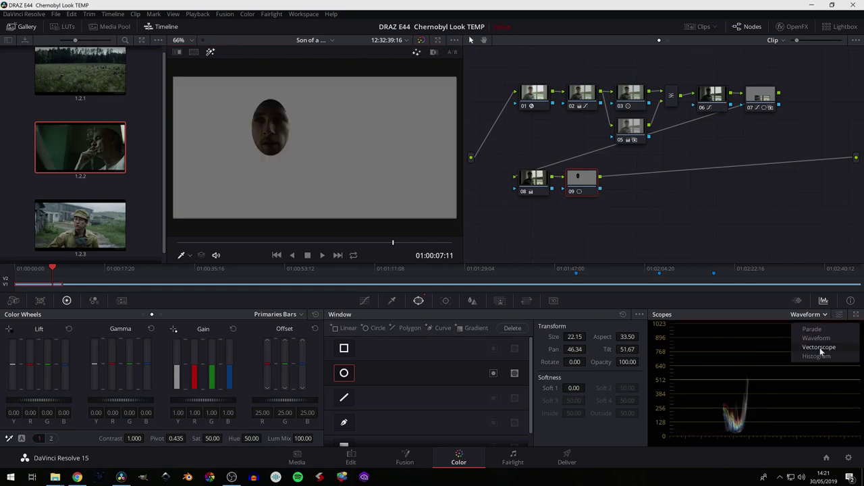
click(821, 350)
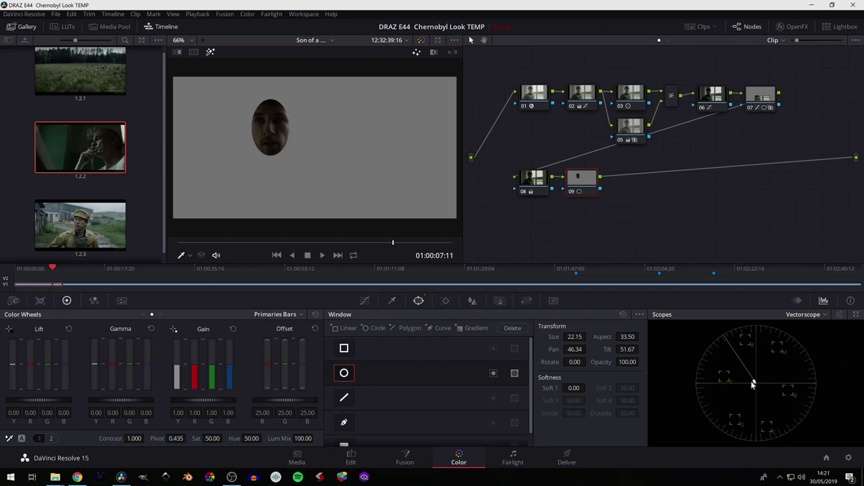
click(211, 52)
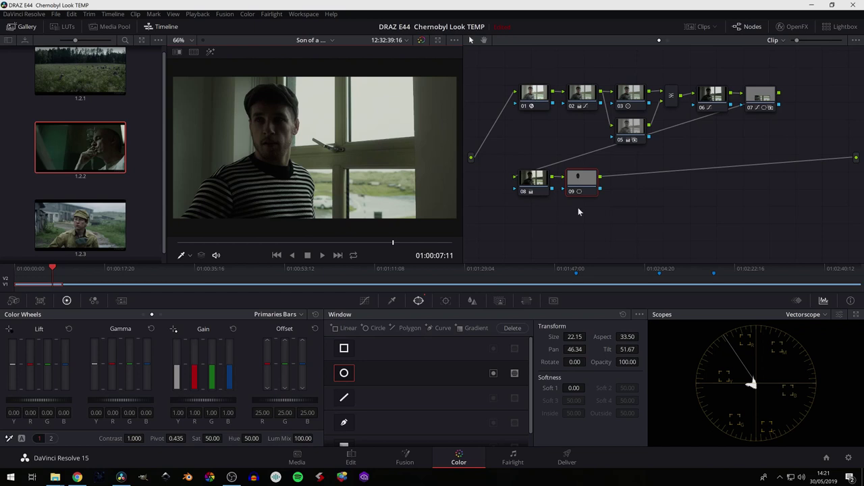
key(Delete)
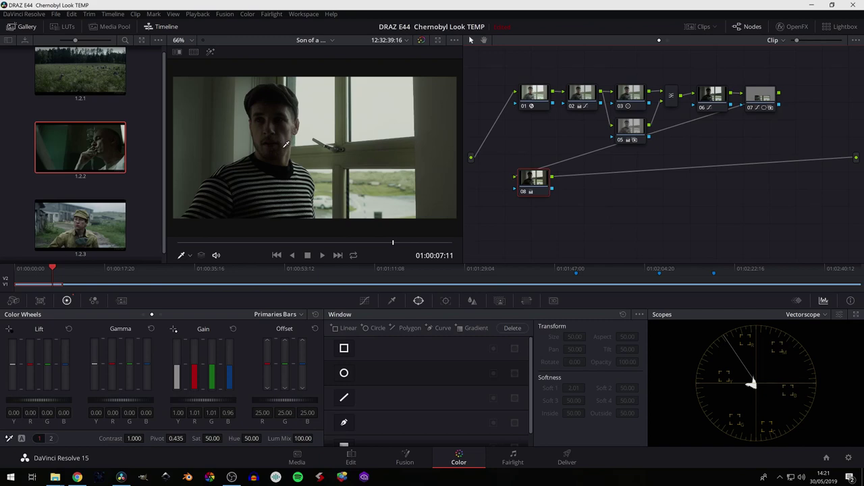
Toggle the full-screen preview, then select node 07 and show its Hue vs Sat curve
key(ctrl+f)
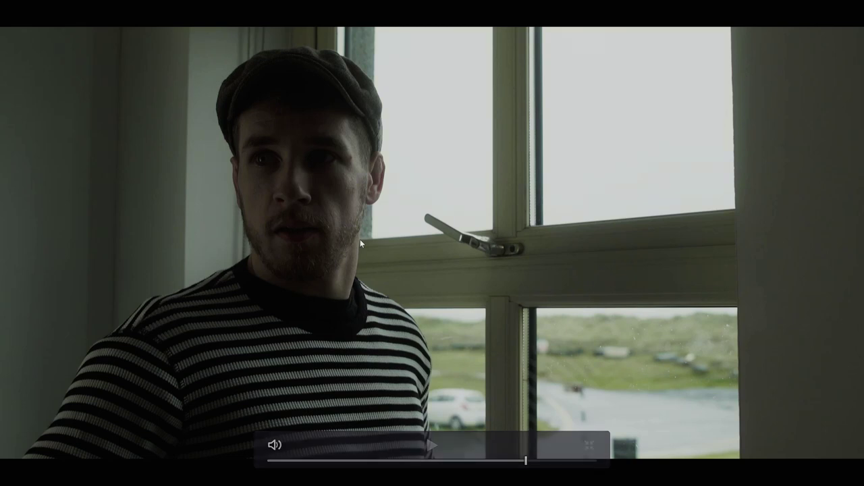
key(ctrl+f)
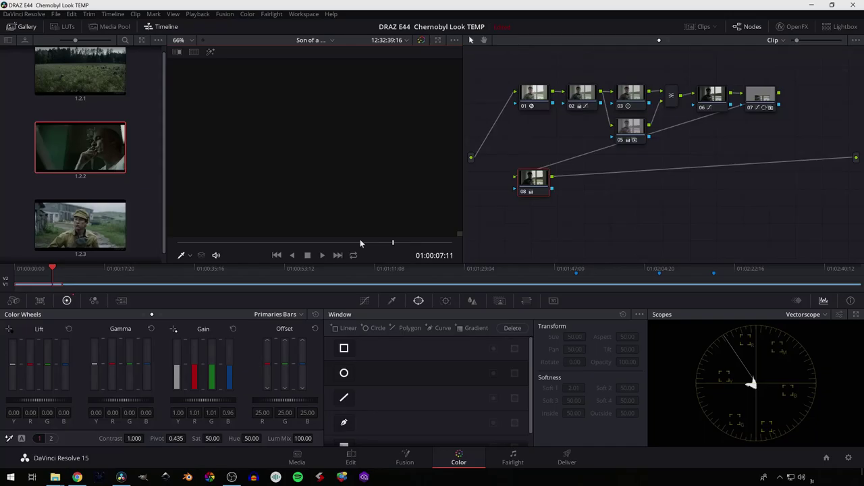
click(344, 348)
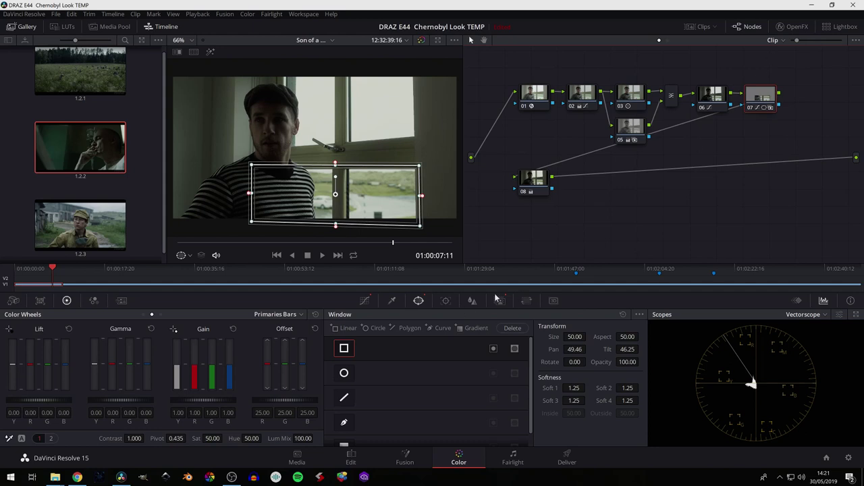
click(365, 301)
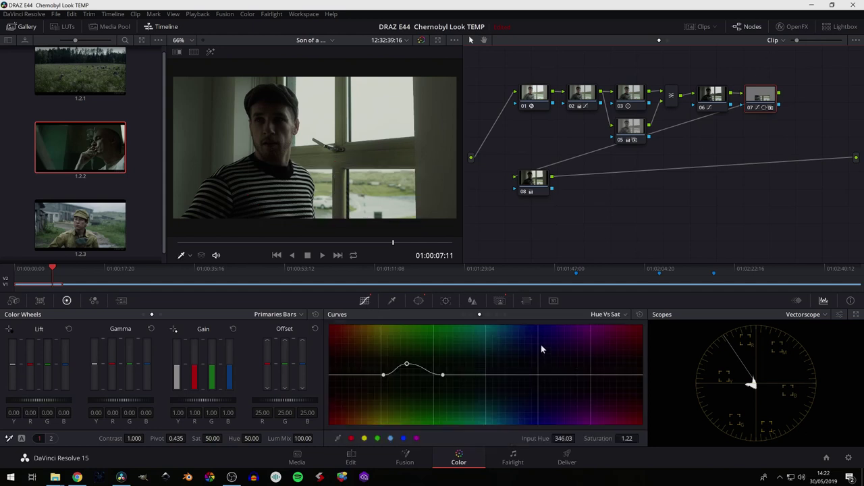
Lower node 07's Hue vs Sat boost to 1.07, then inspect nodes 02 and 06's custom curve
mouse_move(628, 438)
mouse_down()
mouse_move(614, 438)
mouse_move(628, 438)
mouse_up()
click(578, 95)
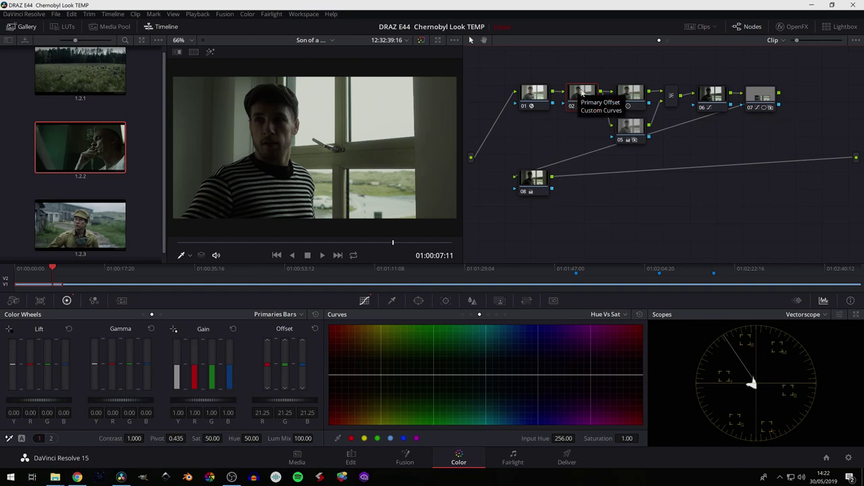
click(710, 96)
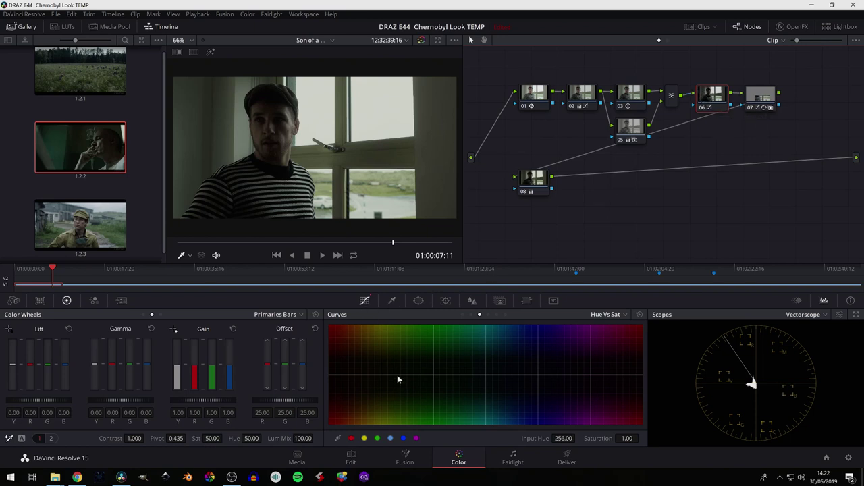
click(462, 314)
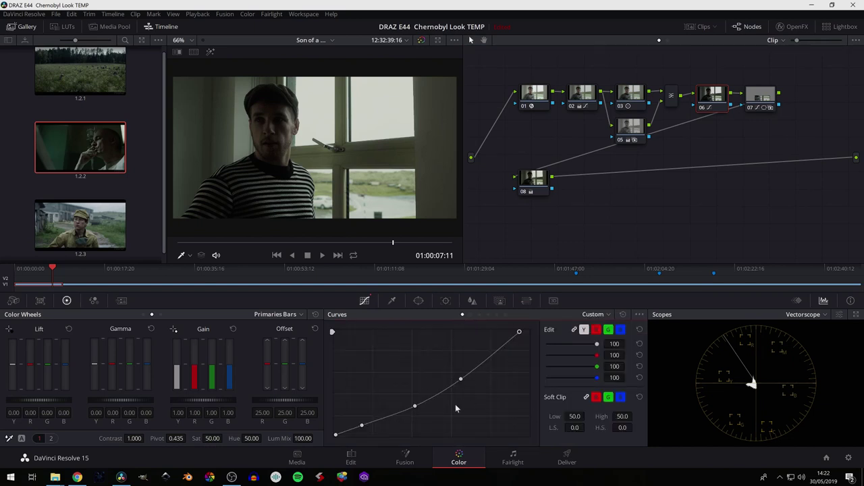
Inspect the custom curves of nodes 02 and 07, then node 08's balance settings
click(580, 106)
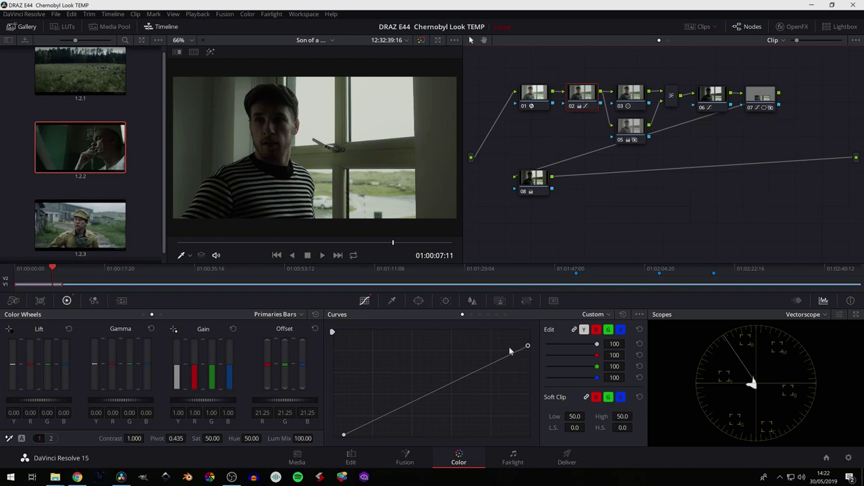
click(747, 100)
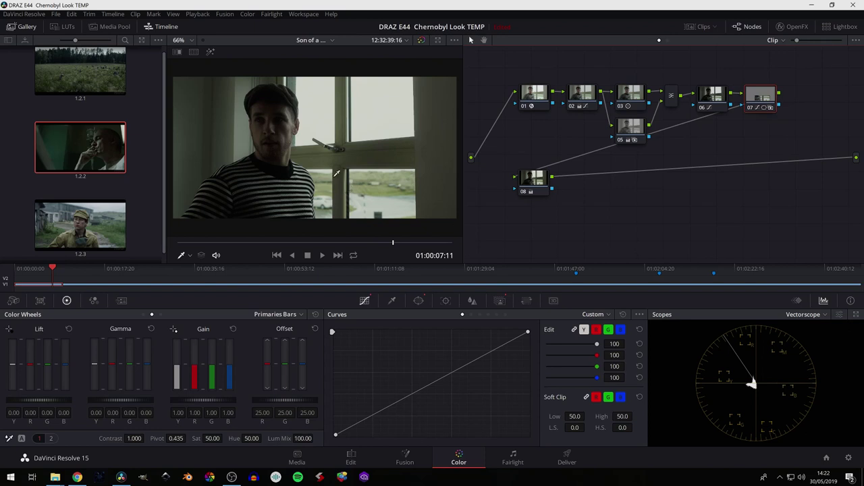
click(532, 181)
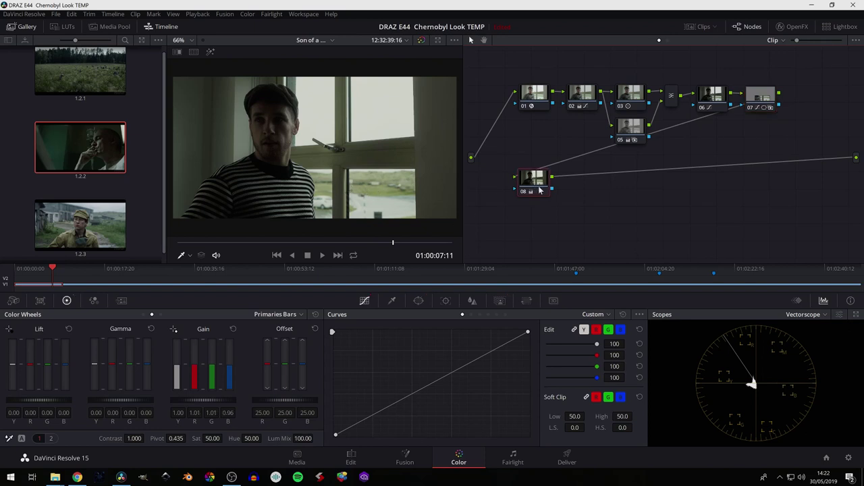